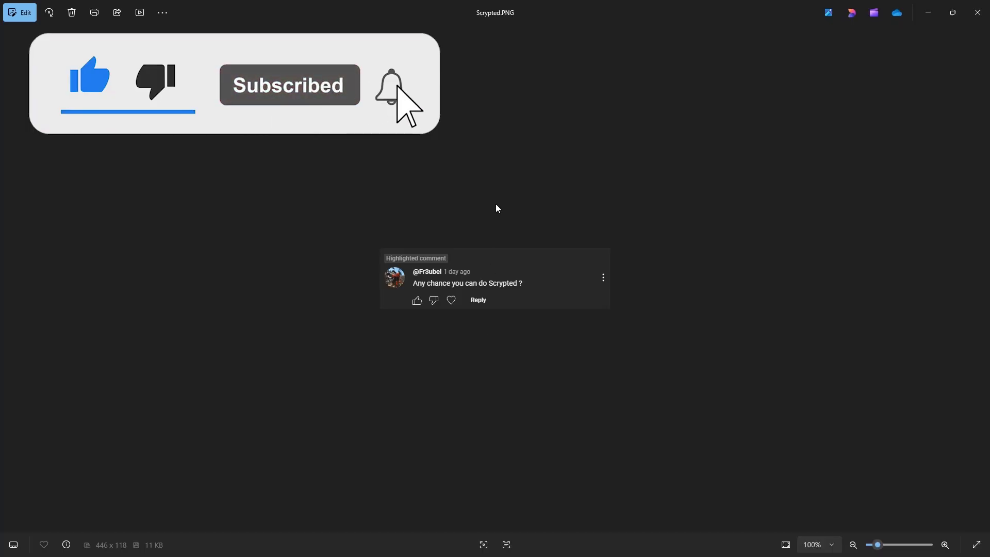
Step: In Scrypted Docs, highlight the 'video integration platform' phrase and the intro paragraph
scroll(487, 282, up, 3)
scroll(486, 282, up, 3)
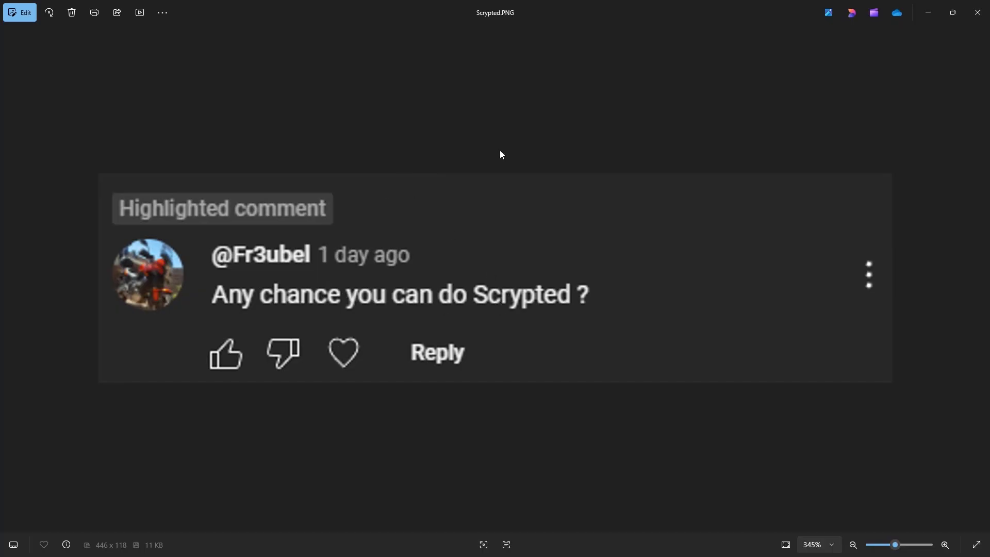
scroll(500, 151, down, 3)
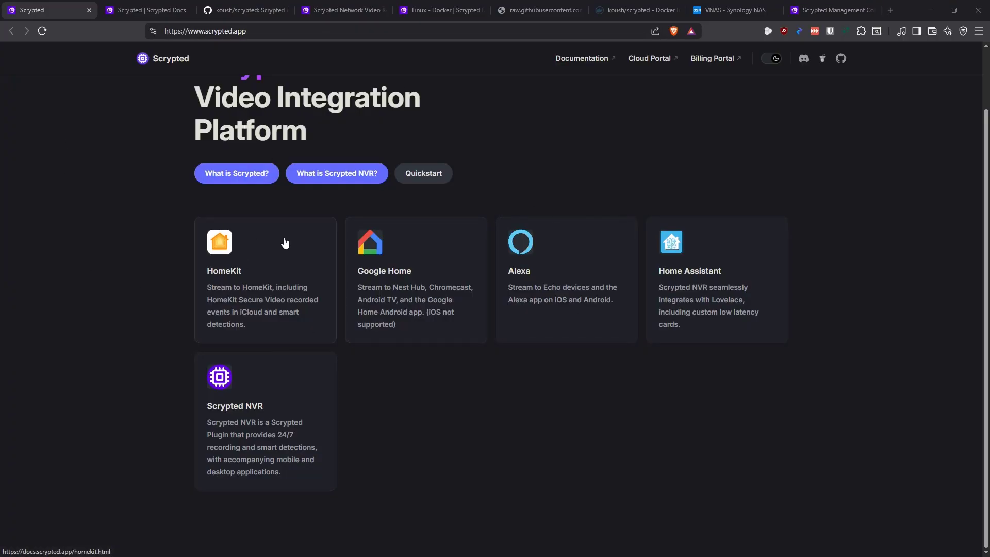
click(149, 13)
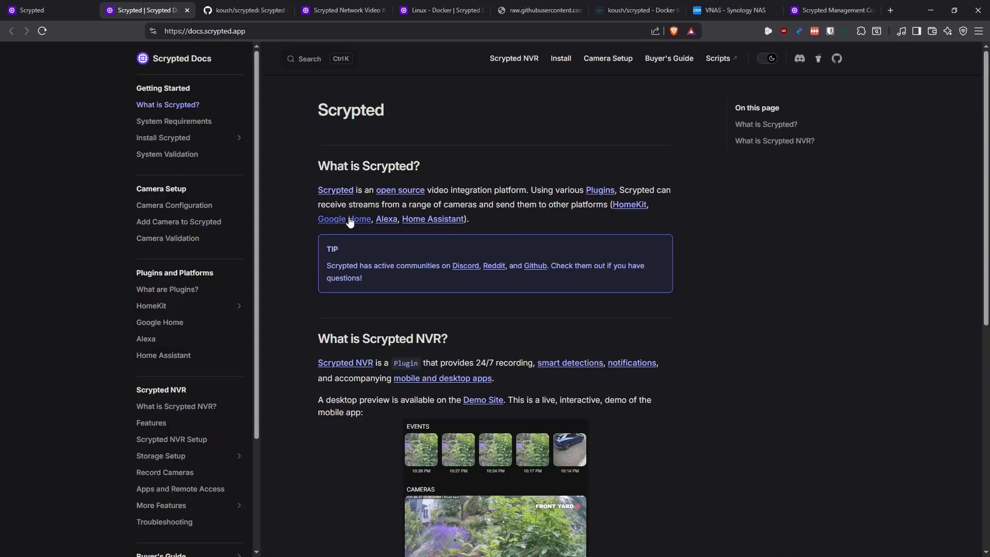
drag(526, 190, 433, 190)
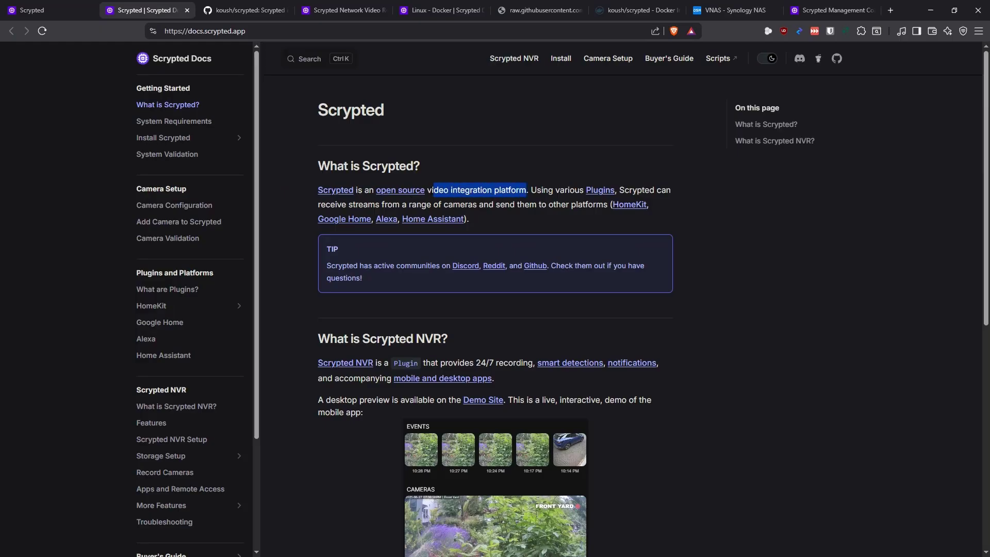
click(541, 191)
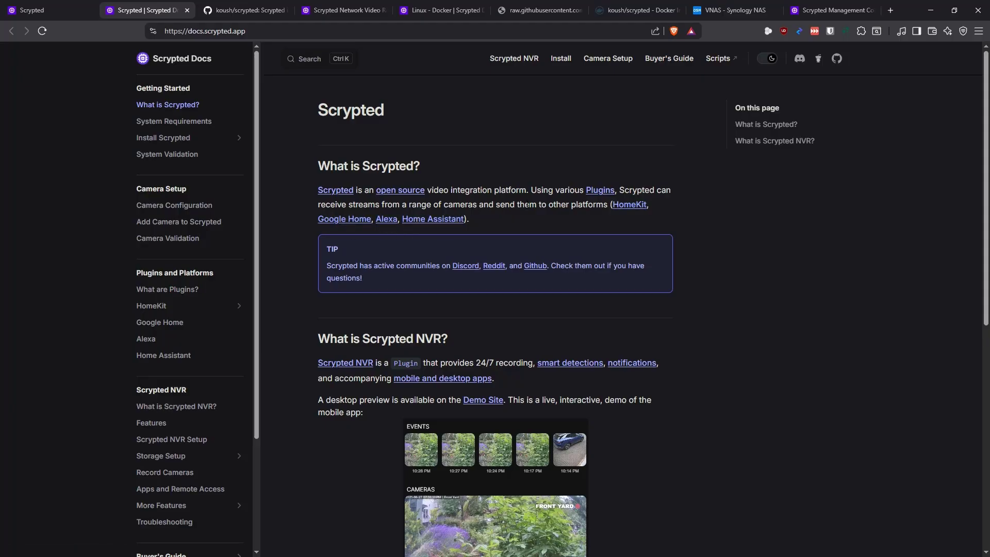
triple_click(480, 206)
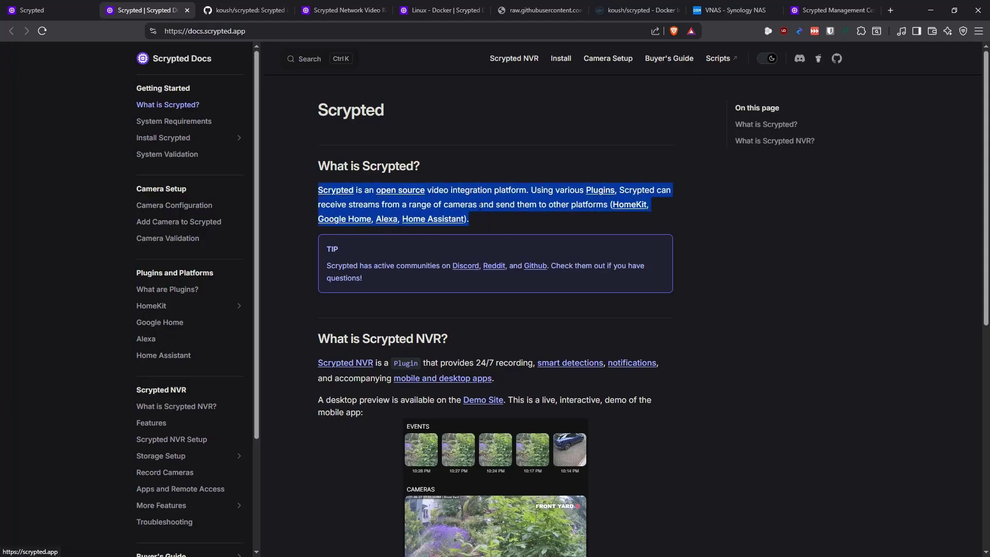
click(480, 223)
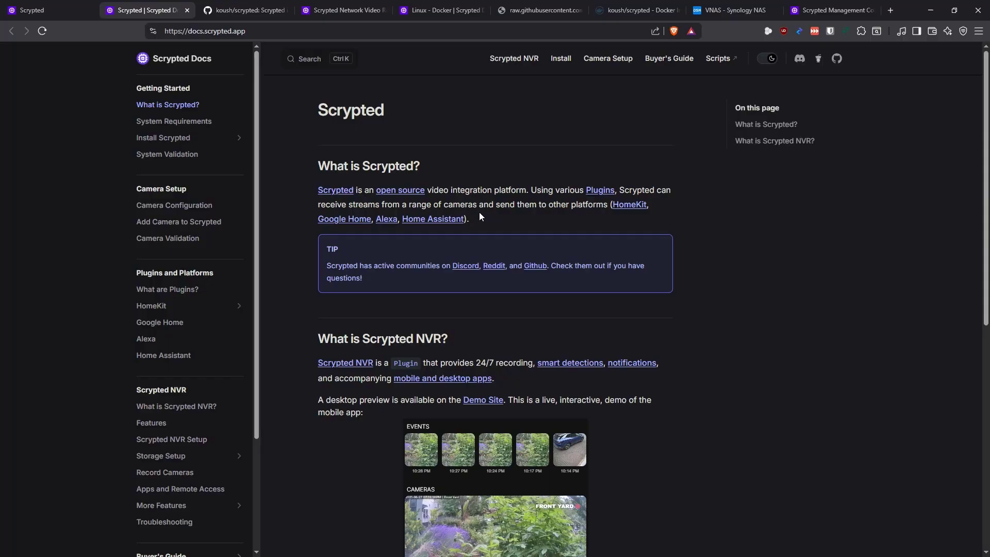
Step: Re-highlight the What is Scrypted? heading and paragraph, glance at the home page, then return to the docs
drag(484, 213, 298, 153)
click(505, 219)
drag(489, 216, 334, 156)
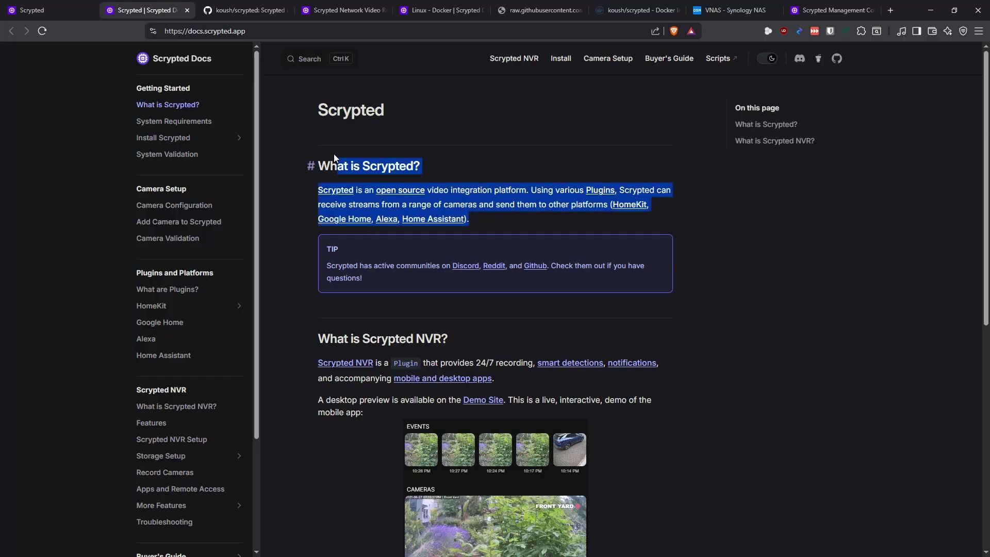
click(501, 218)
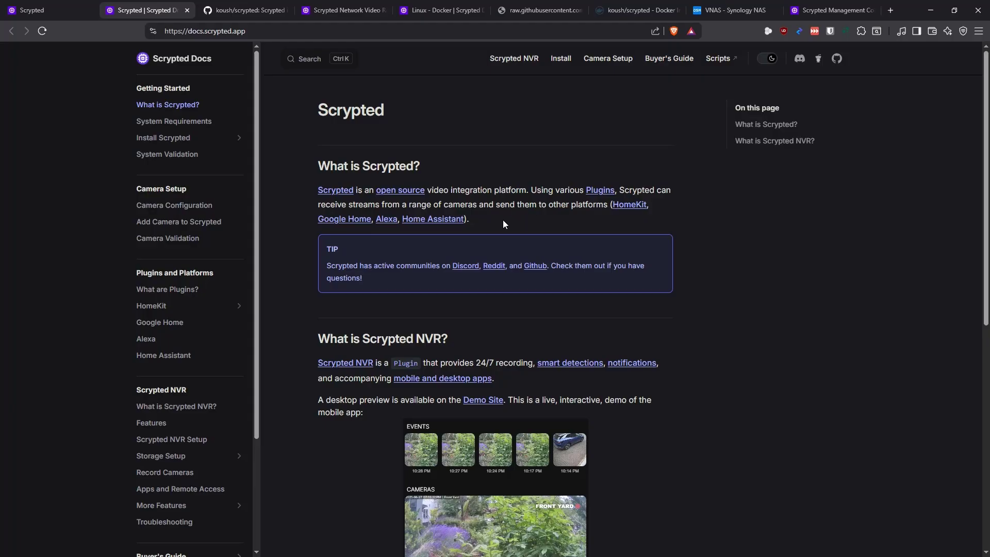
scroll(388, 184, down, 4)
scroll(388, 186, up, 4)
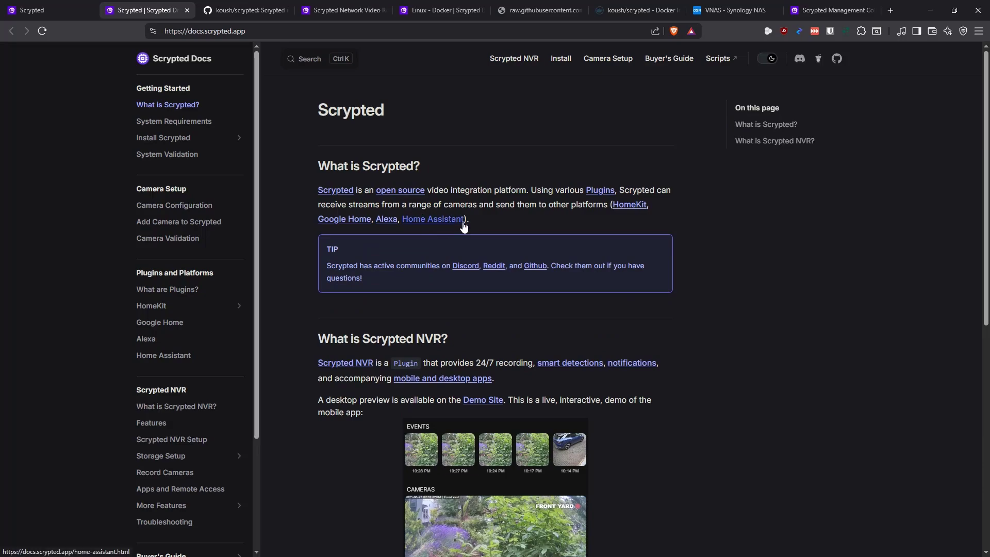
click(51, 11)
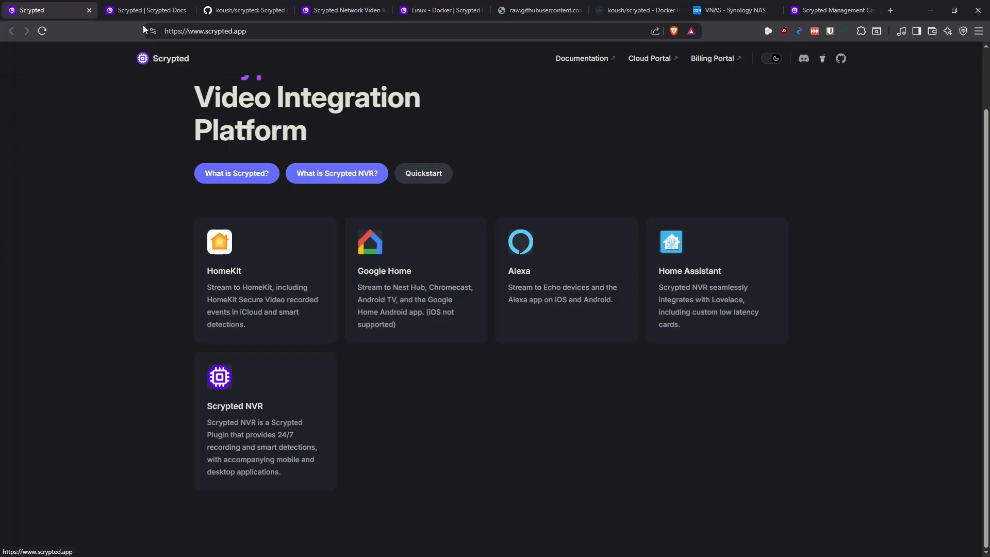
click(144, 10)
Step: Highlight 'Plugin' and 'provides 24/7 recording' in the NVR description, then scroll down to the demo
scroll(361, 155, down, 5)
scroll(339, 202, up, 1)
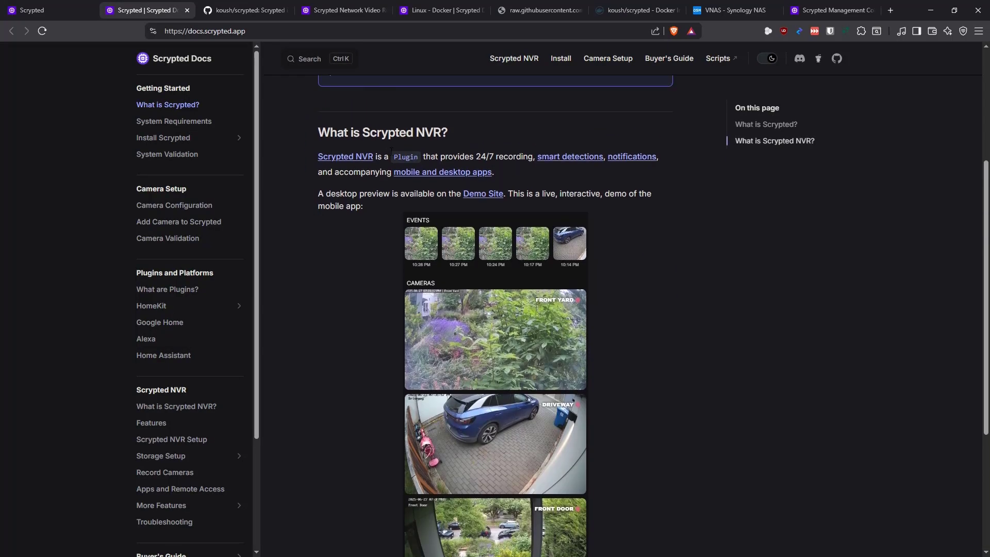
drag(394, 157, 437, 157)
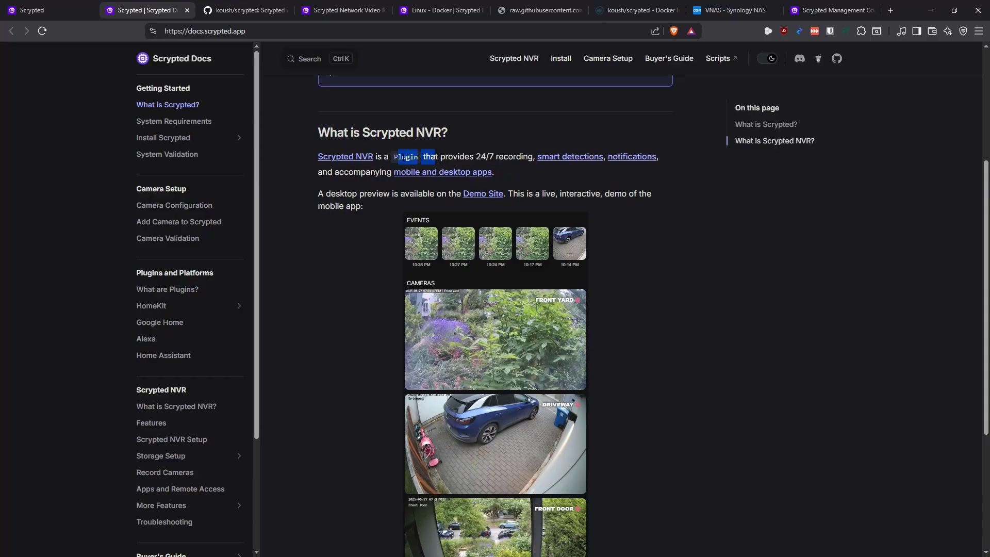
click(447, 154)
drag(430, 156, 533, 156)
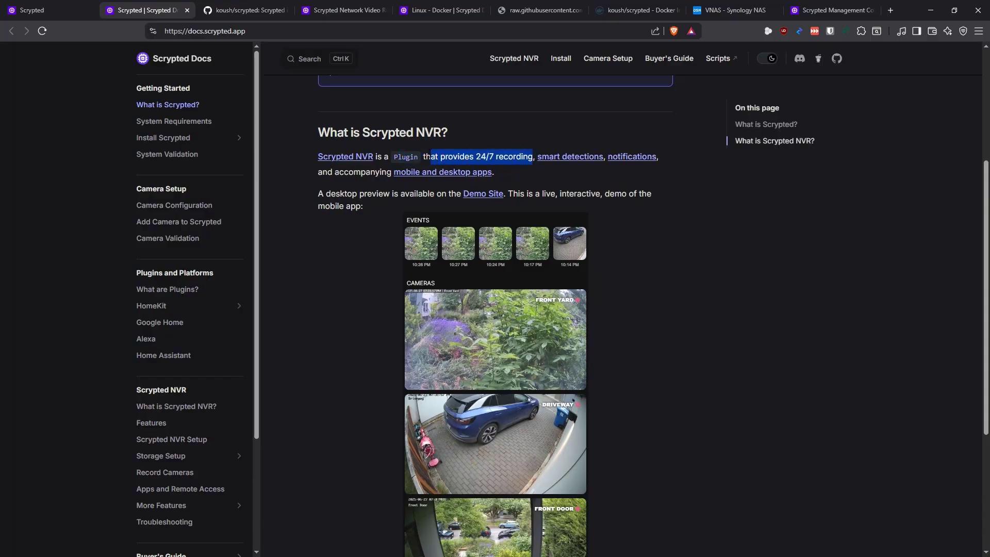
click(552, 172)
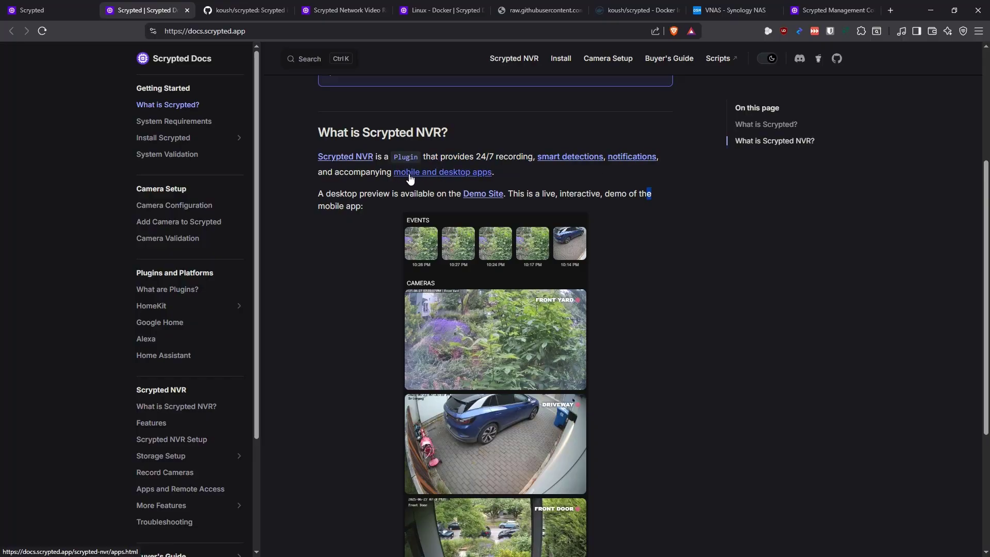
click(356, 204)
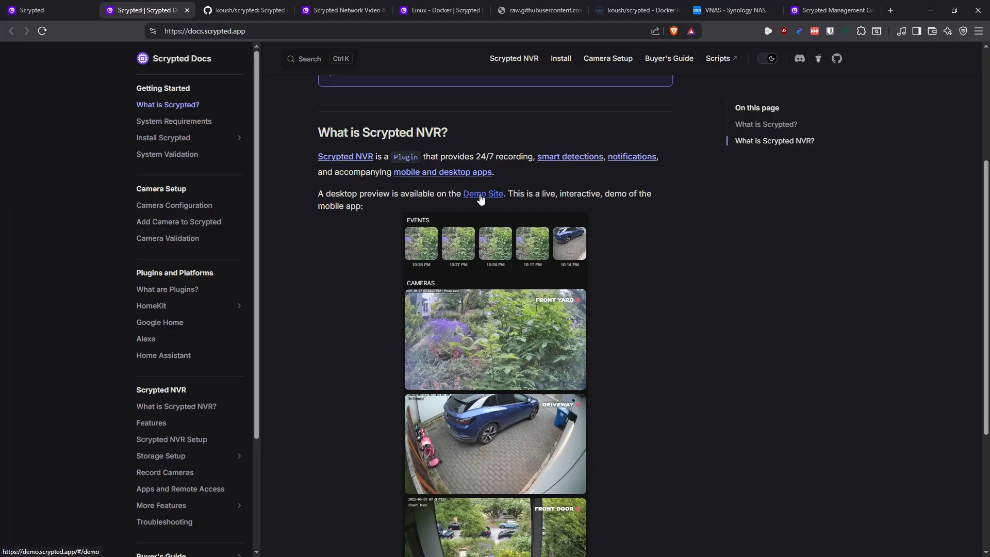
scroll(558, 245, down, 1)
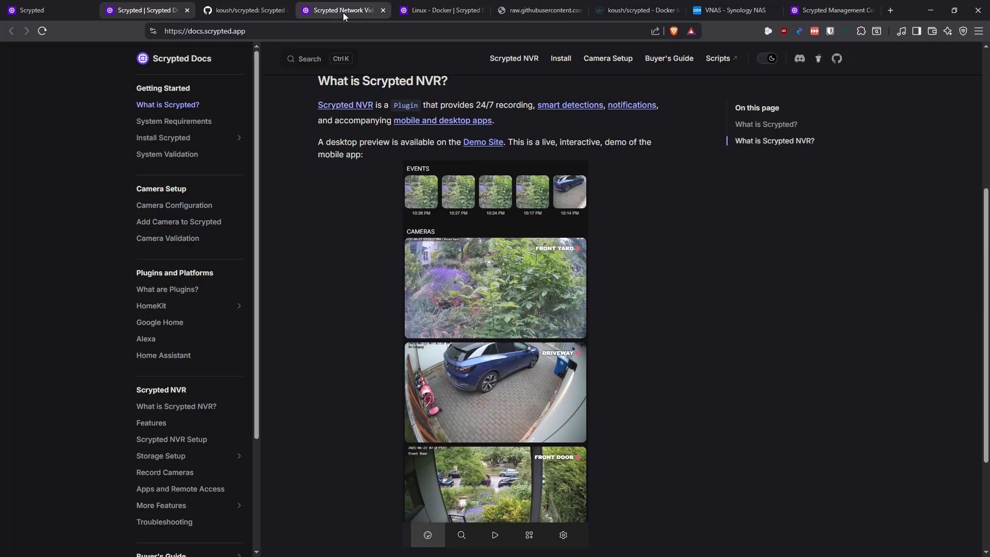
Step: In the Scrypted NVR demo, view the Driveway, Front Door and Alley camera feeds
click(338, 12)
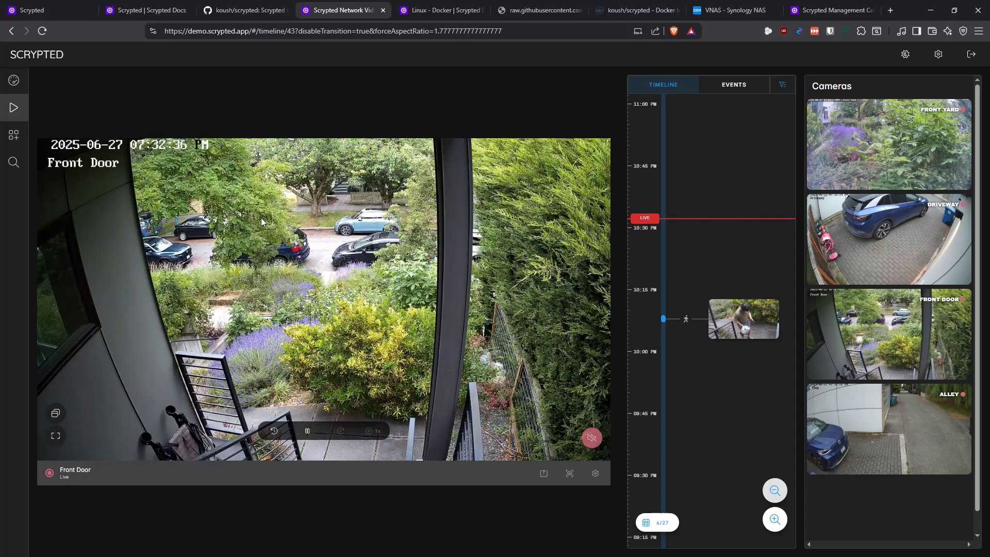
click(882, 233)
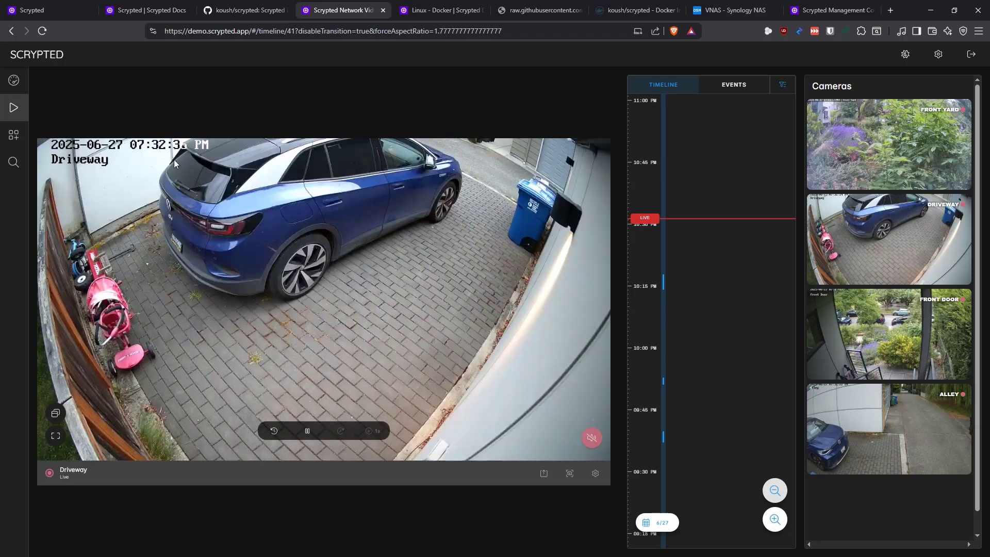
click(838, 332)
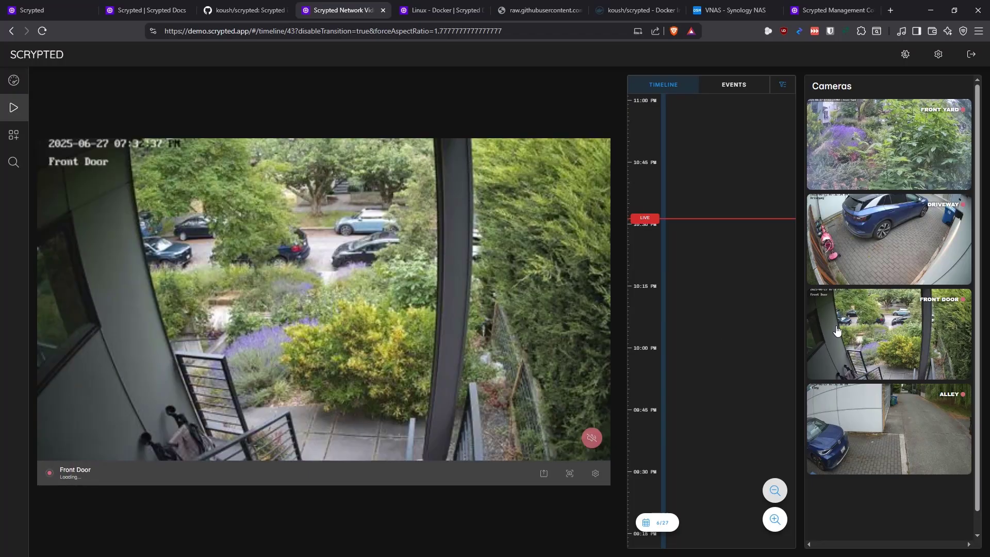
click(868, 432)
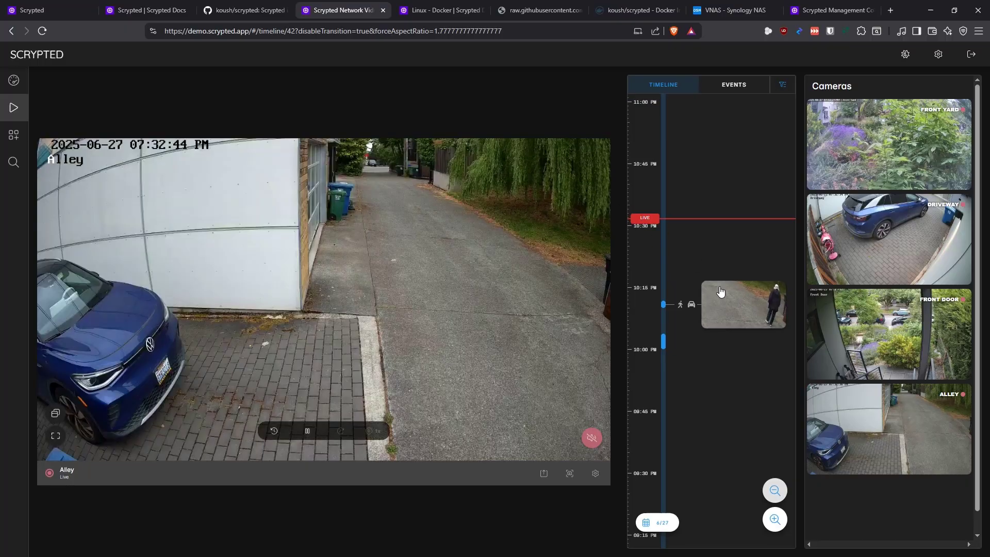
click(896, 212)
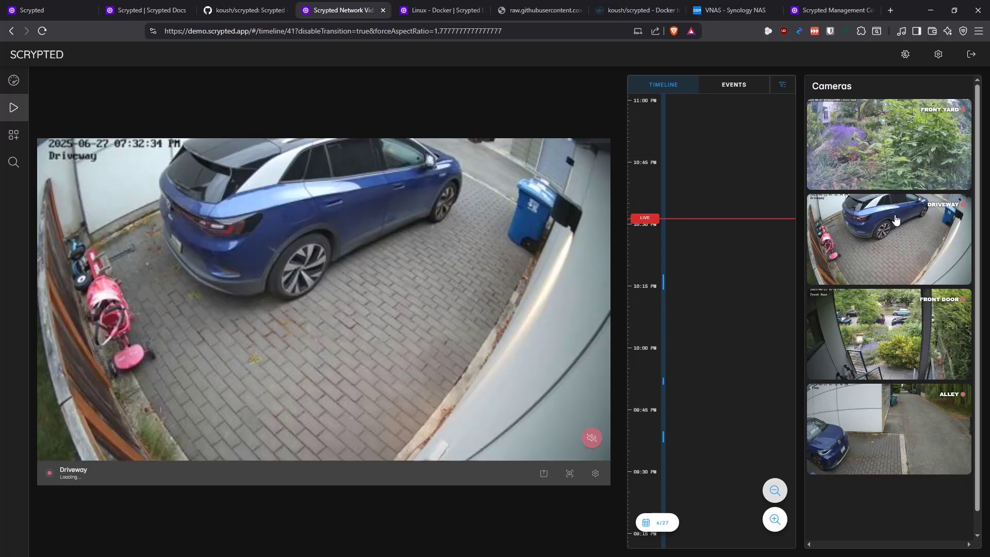
click(892, 324)
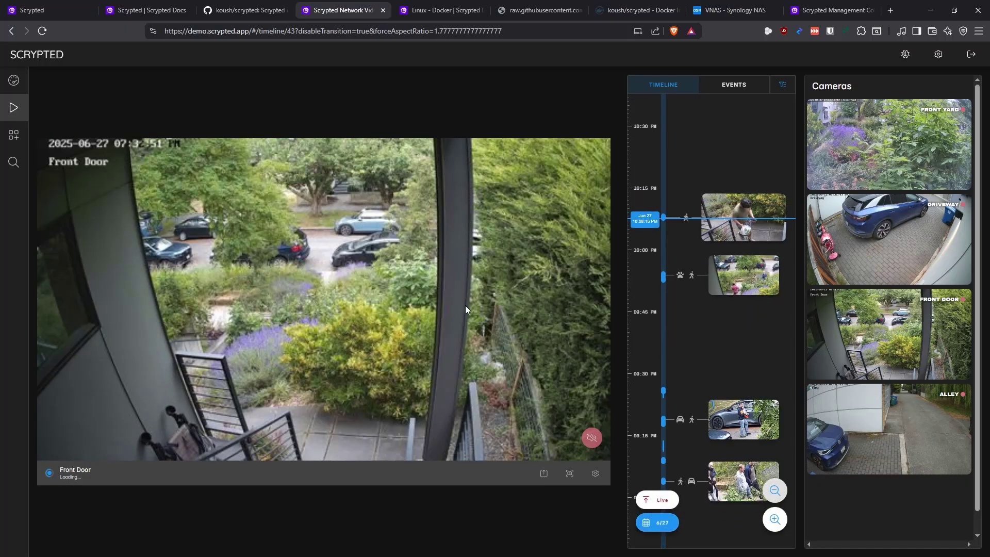
Step: Play back the recorded Front Door person event, then return to Scrypted Docs
click(739, 230)
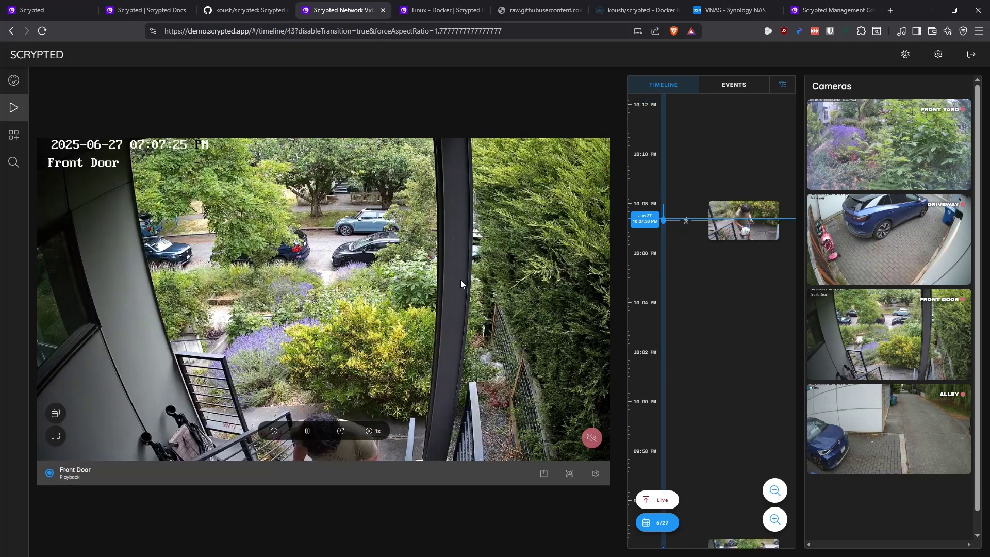
click(142, 12)
scroll(452, 360, up, 5)
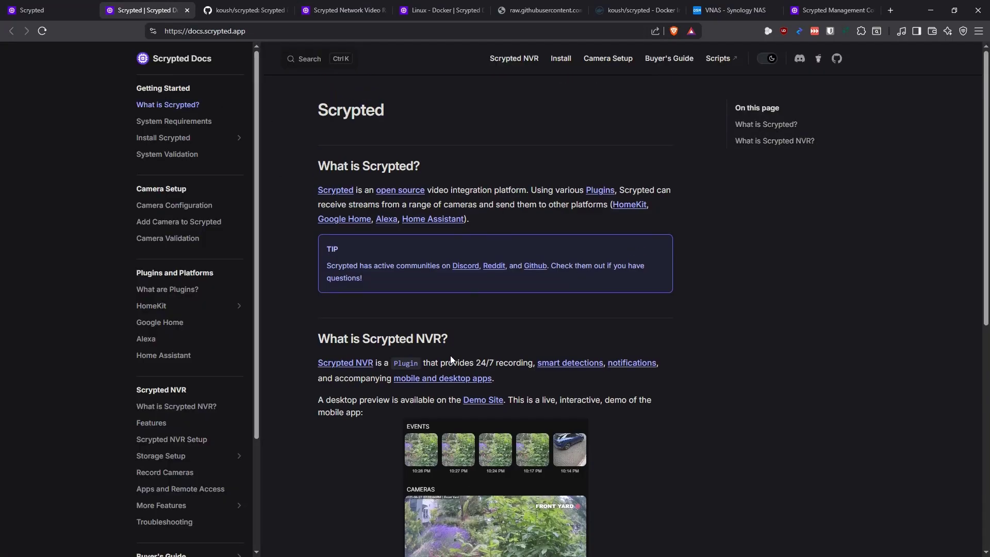
Step: Open the koush/scrypted GitHub repository and scroll through its README and back to the top
drag(452, 359, 473, 336)
click(422, 346)
click(243, 10)
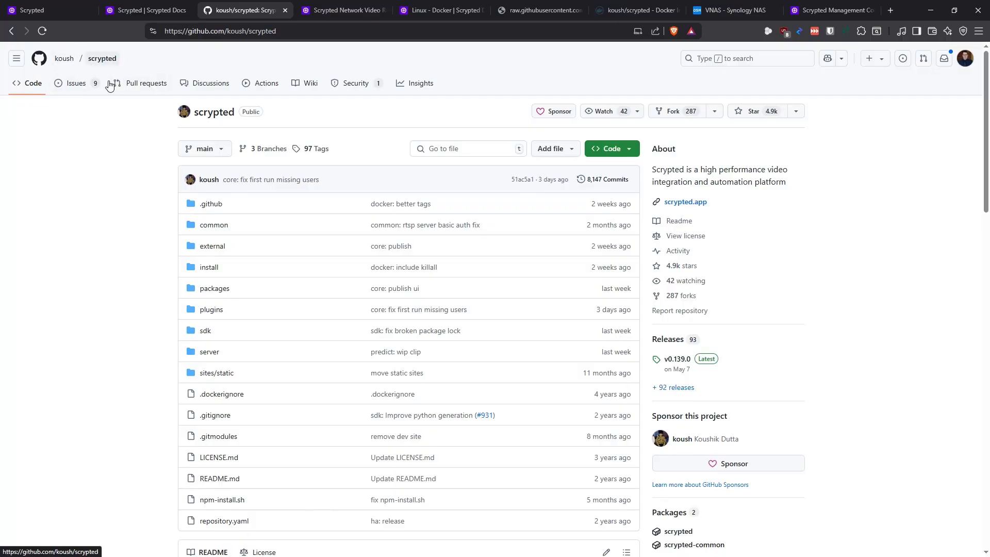
scroll(825, 245, down, 10)
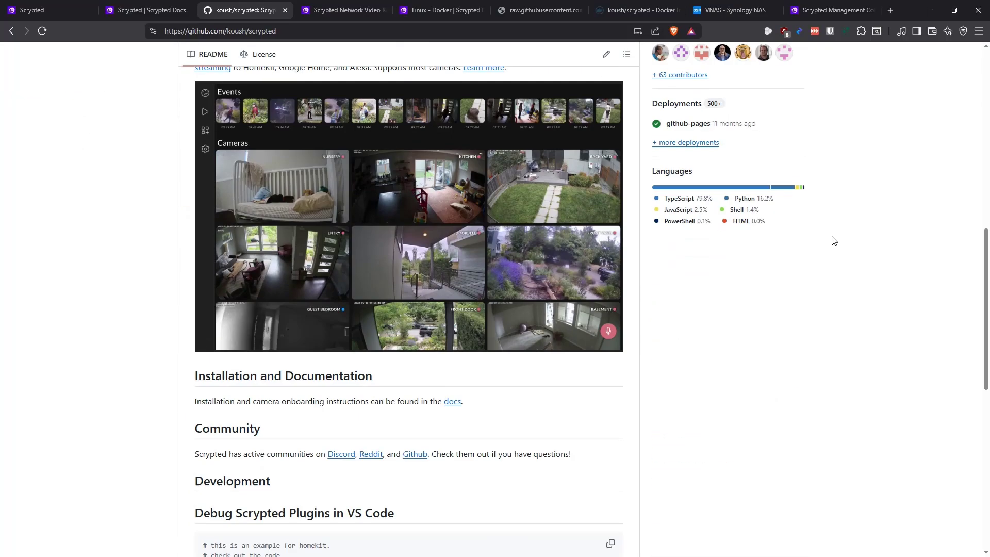
scroll(830, 242, up, 2)
scroll(833, 241, down, 6)
scroll(833, 241, down, 3)
scroll(825, 242, up, 7)
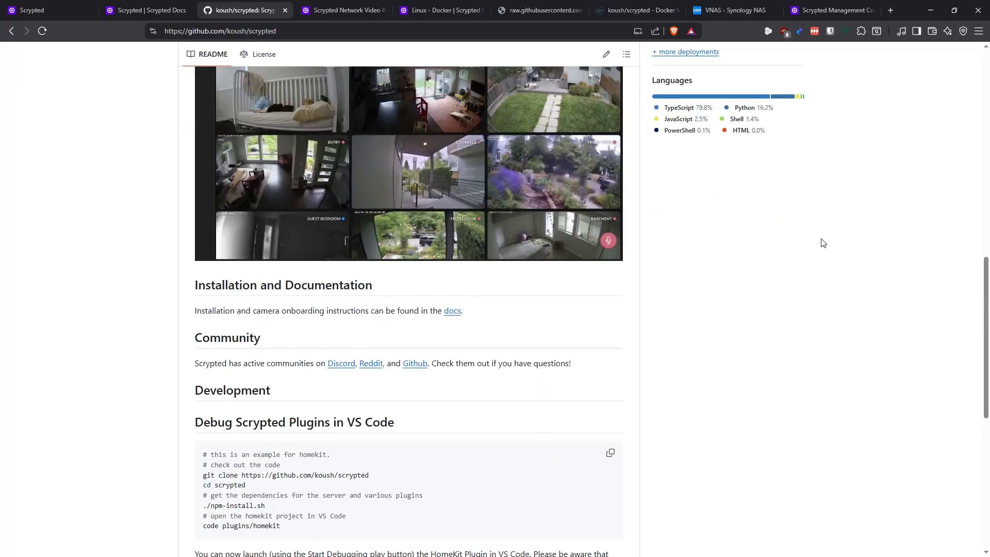
scroll(830, 244, up, 10)
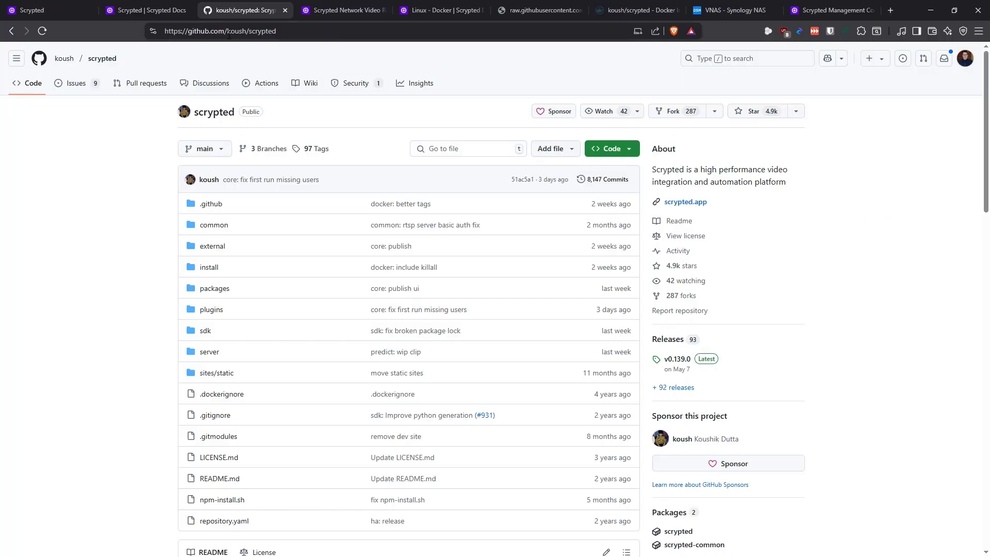
Step: Close the Scrypted NVR demo tab and clear the install script selection
click(329, 10)
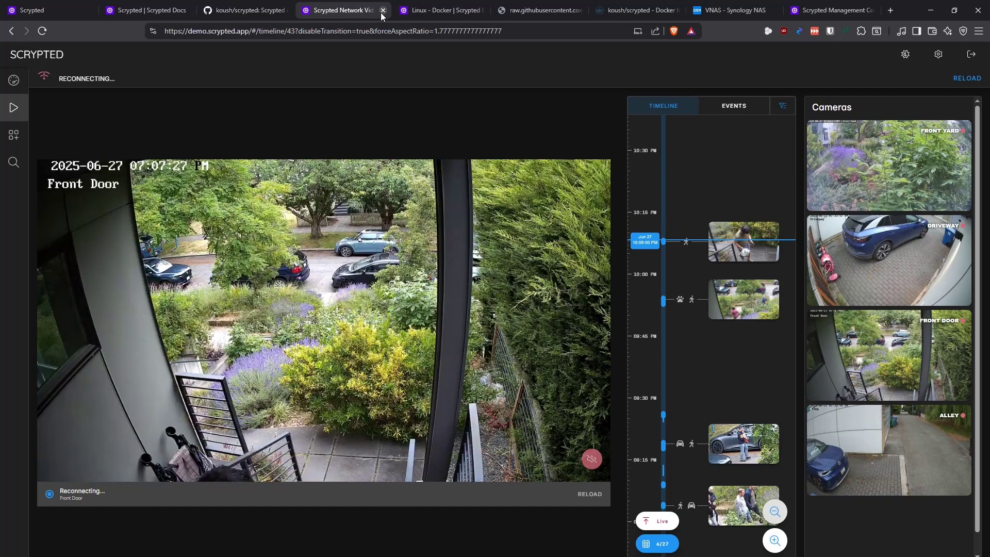
click(383, 10)
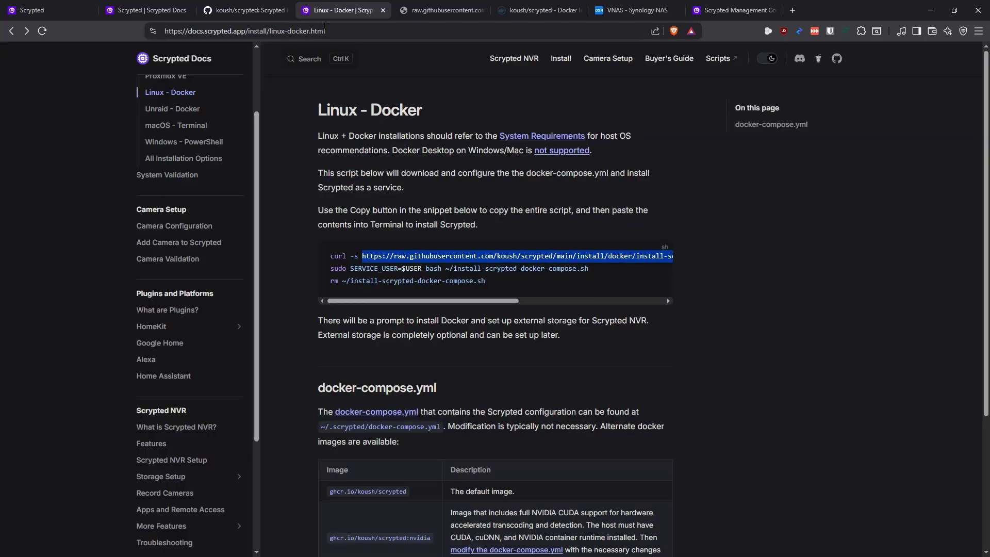
click(414, 112)
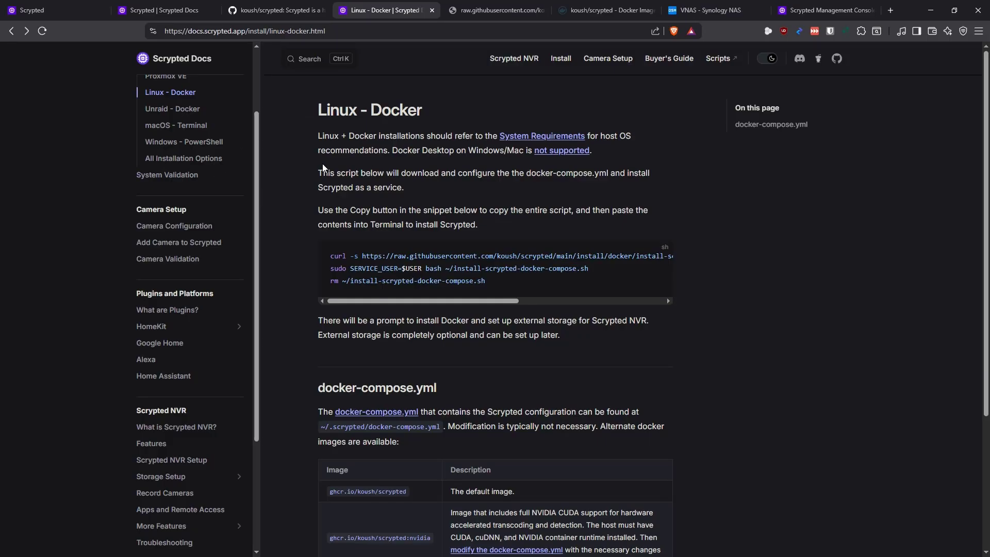
Step: Select the full curl install command on the Linux - Docker page, then view the raw docker-compose.yml
drag(488, 300, 317, 313)
drag(494, 301, 302, 308)
scroll(507, 252, down, 3)
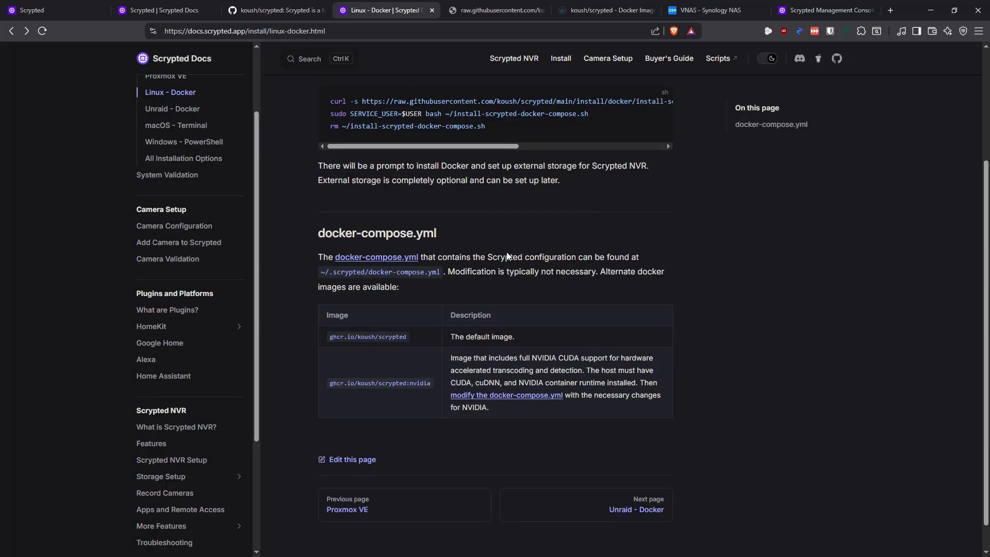
scroll(507, 261, up, 2)
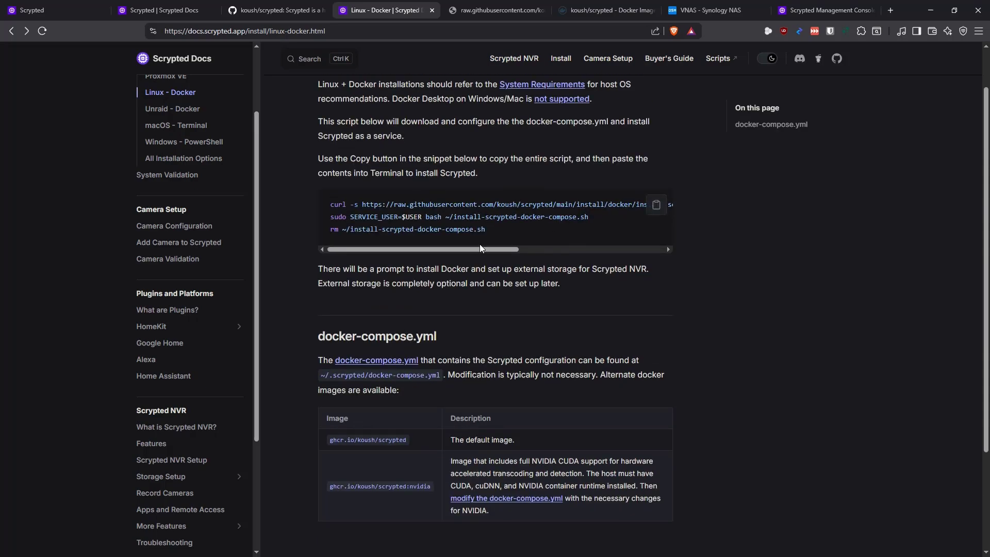
drag(480, 249, 588, 252)
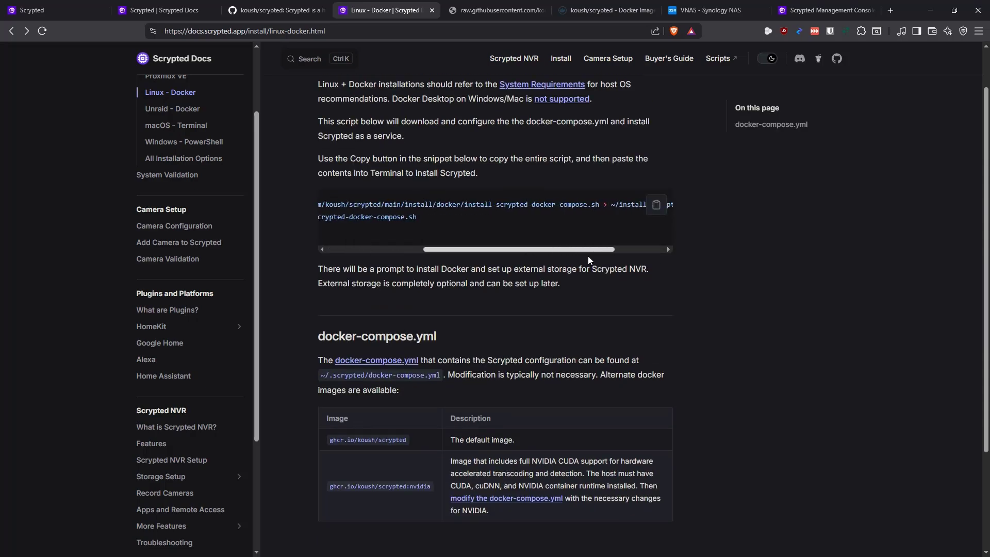
triple_click(572, 209)
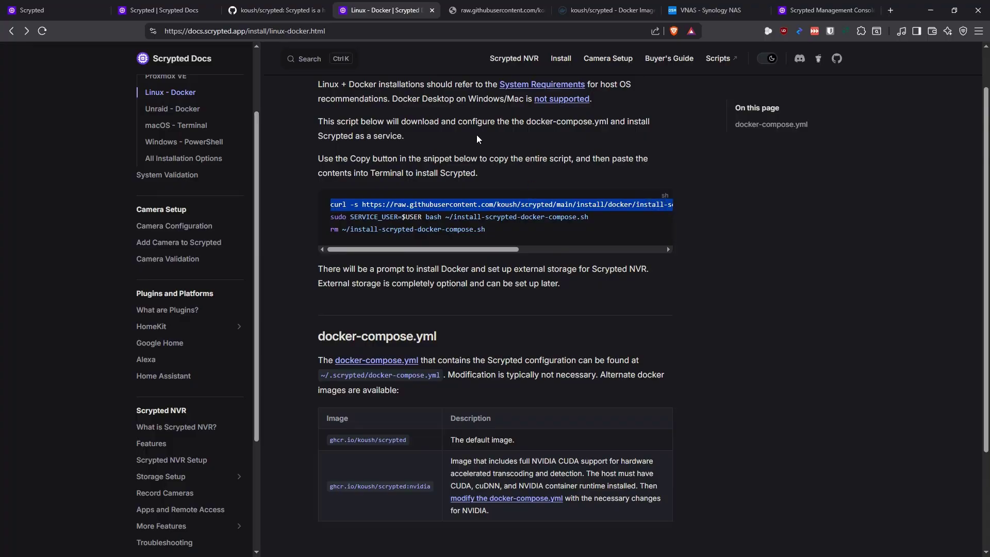
click(499, 11)
click(390, 178)
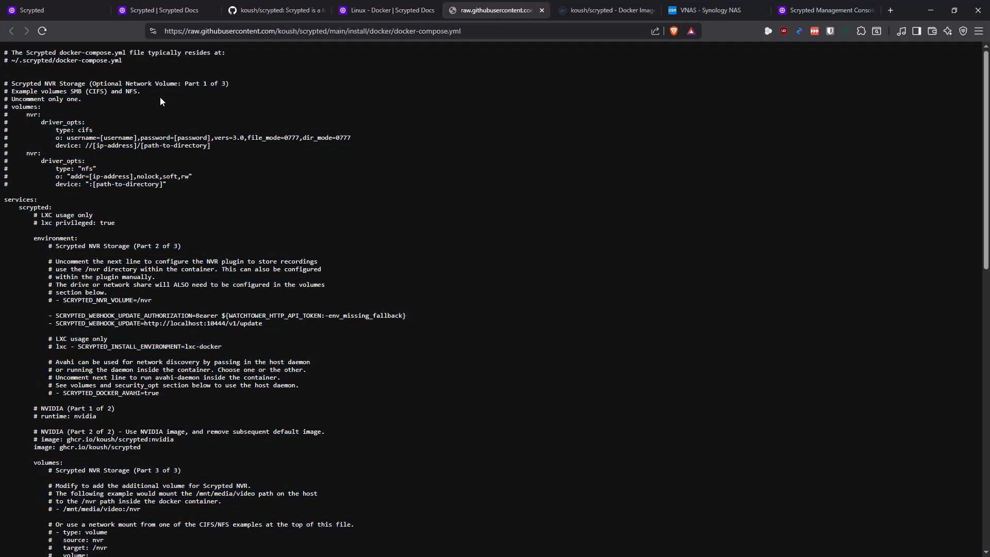
scroll(484, 258, down, 15)
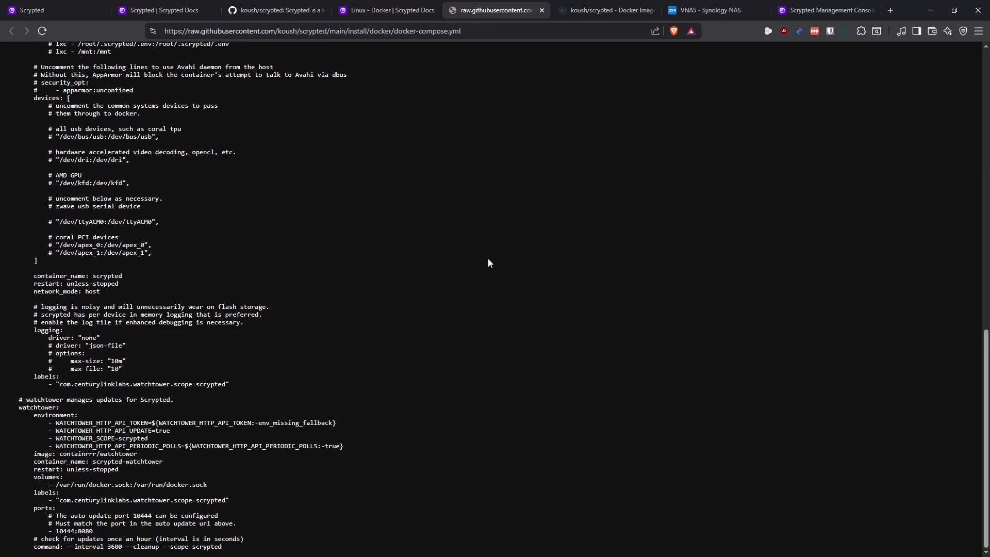
scroll(488, 253, up, 15)
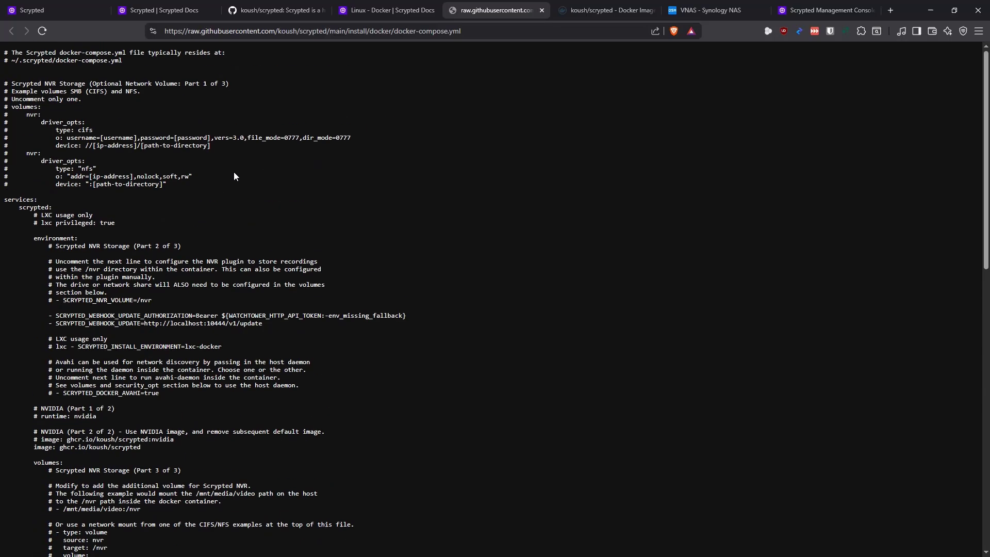
key(ctrl+Tab)
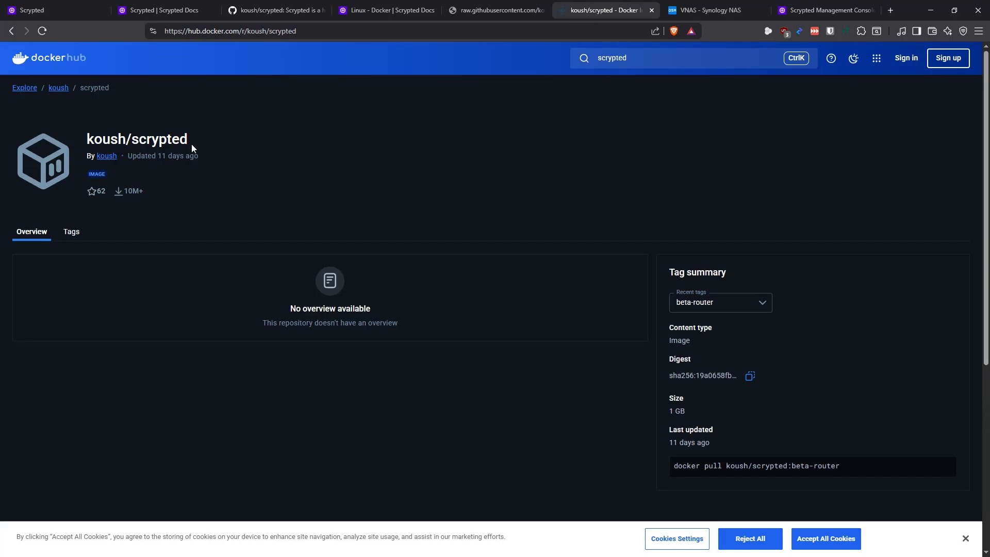
Step: Check the koush/scrypted image's Tags list and Overview on Docker Hub, then switch to File Station
click(71, 232)
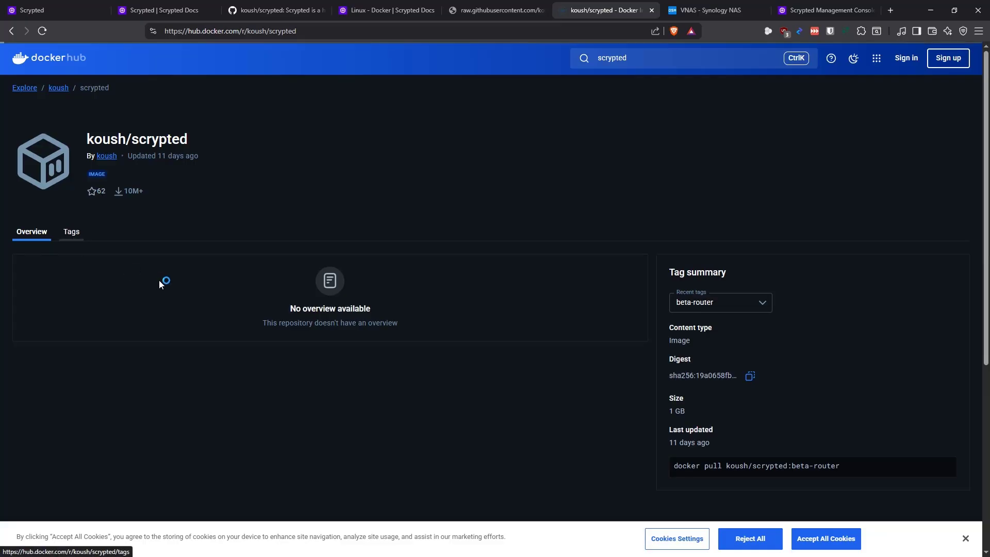
click(42, 236)
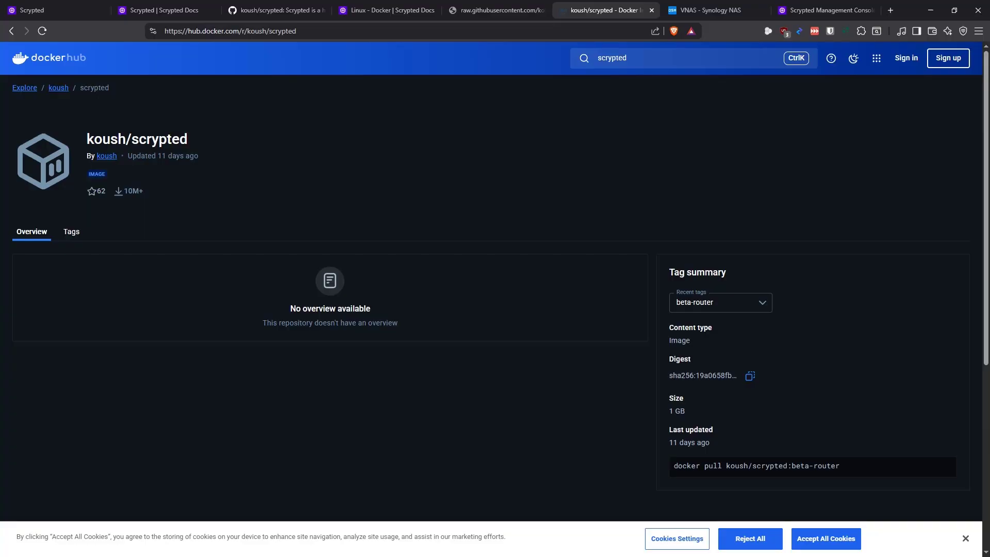
key(ctrl+Tab)
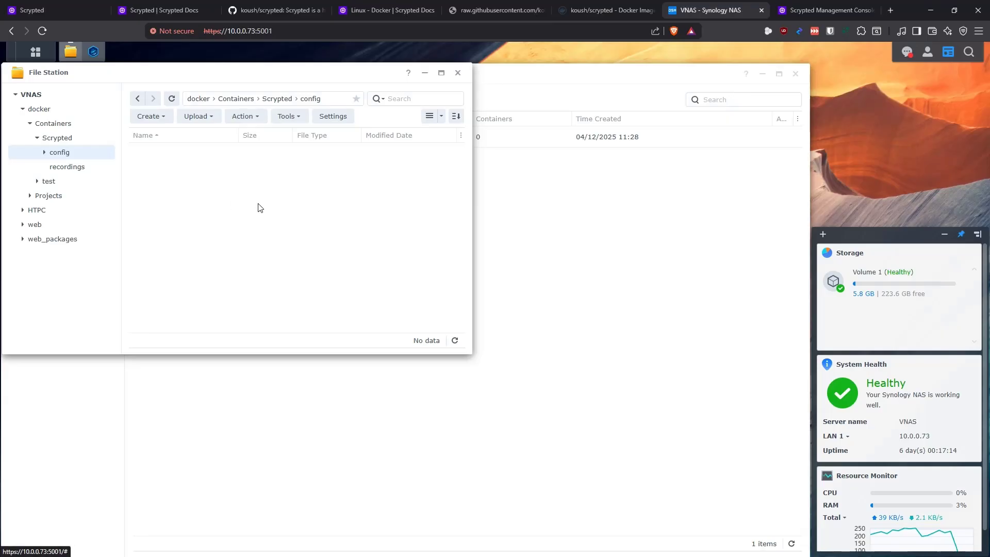
Step: Browse docker/Containers/Scrypted, checking its config and recordings folders
click(56, 123)
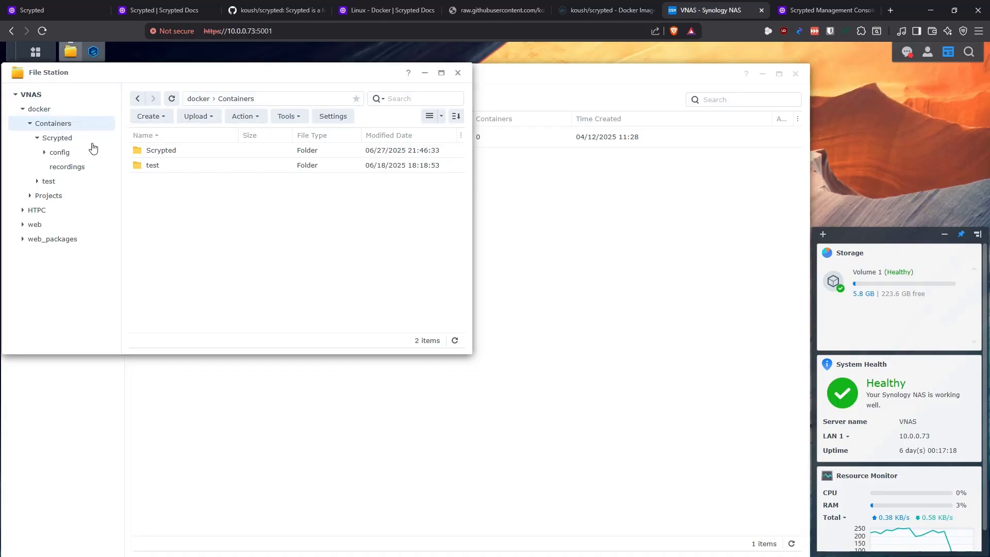
click(178, 150)
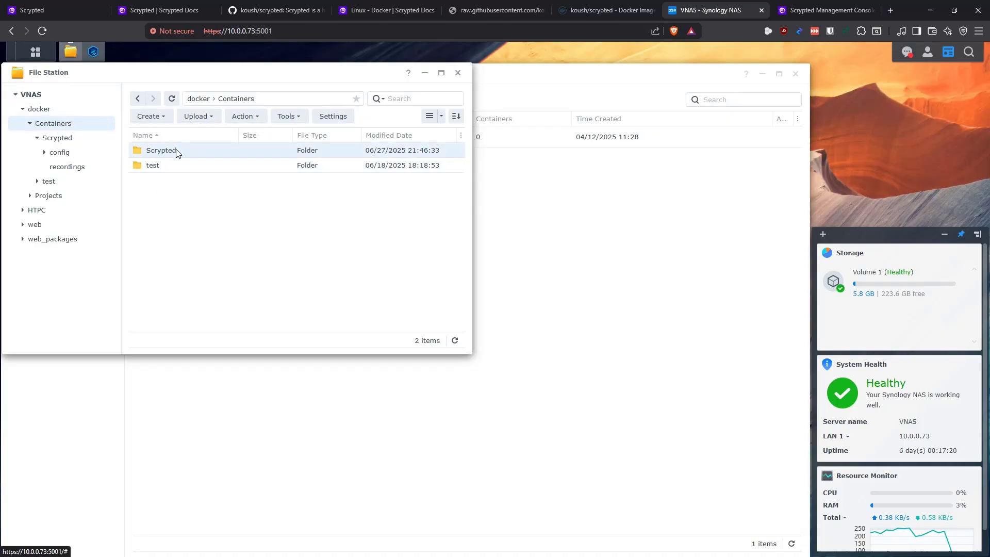
double_click(175, 150)
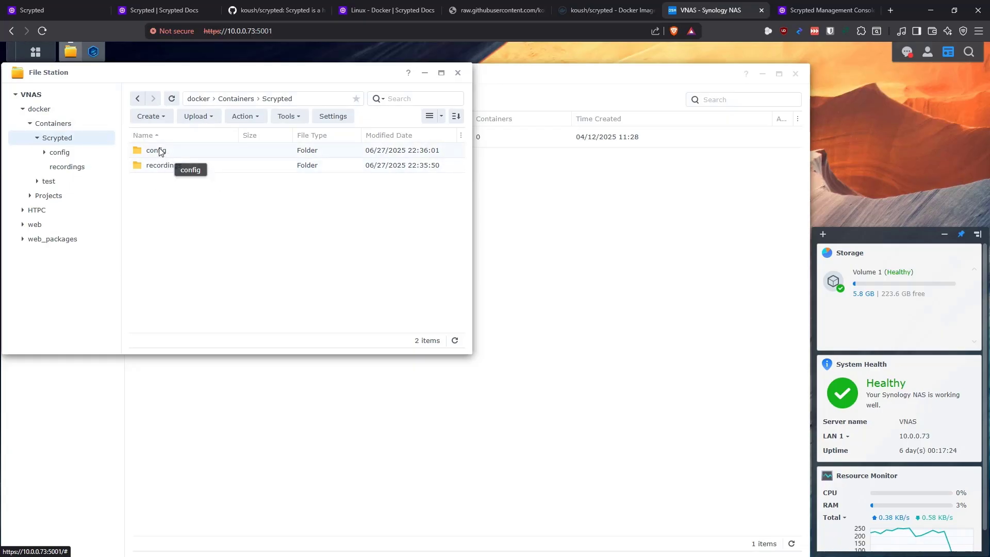
click(160, 151)
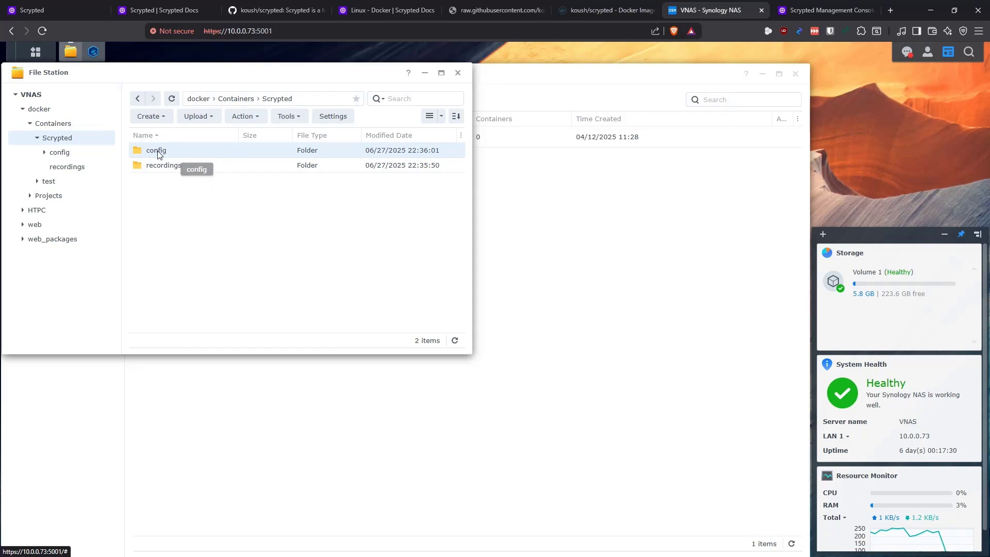
click(163, 168)
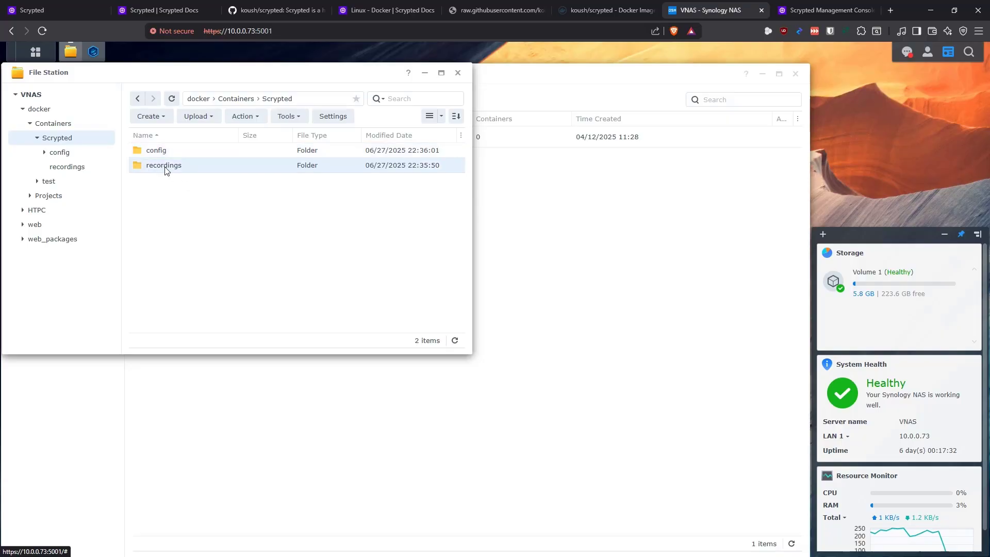
double_click(165, 170)
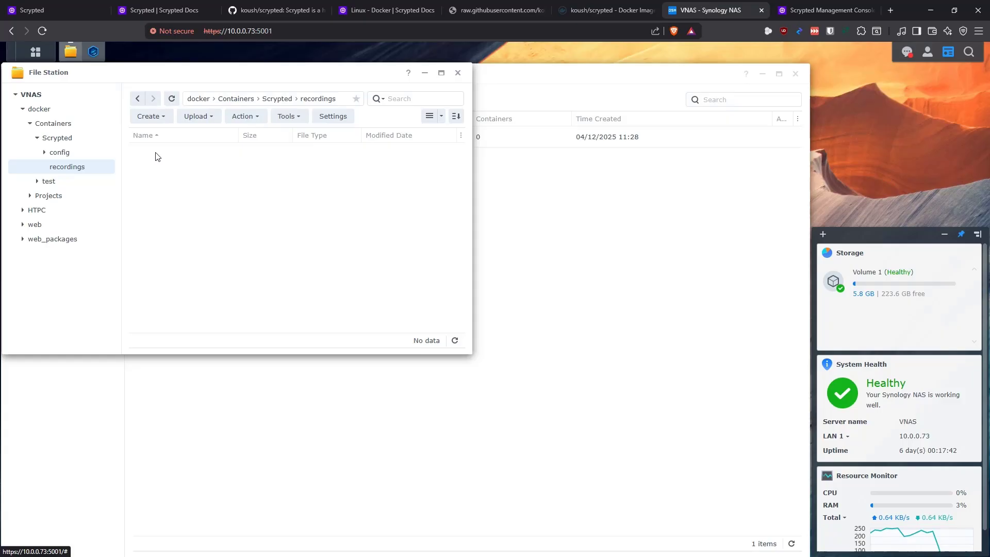
click(57, 138)
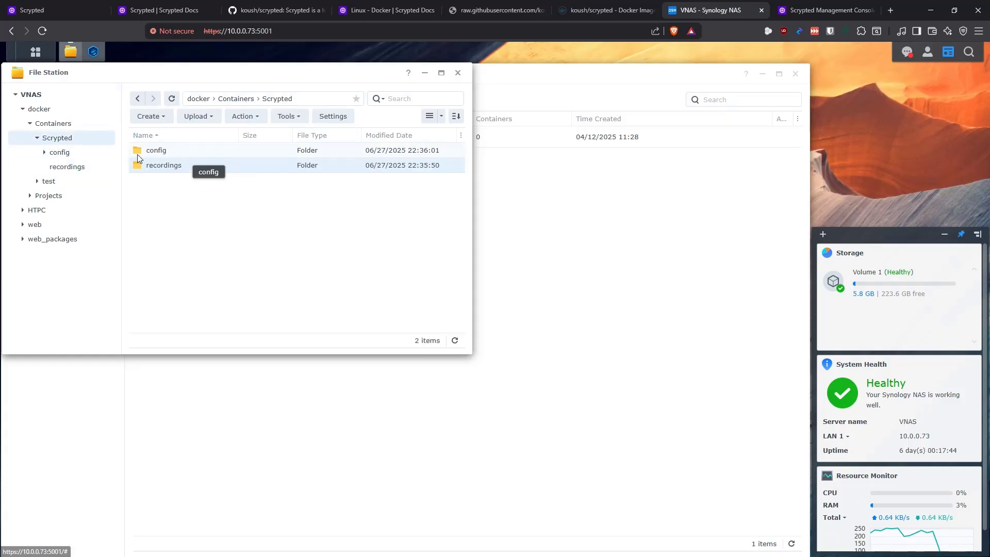
Step: Create a folder named Scrypted in docker/Projects
click(61, 198)
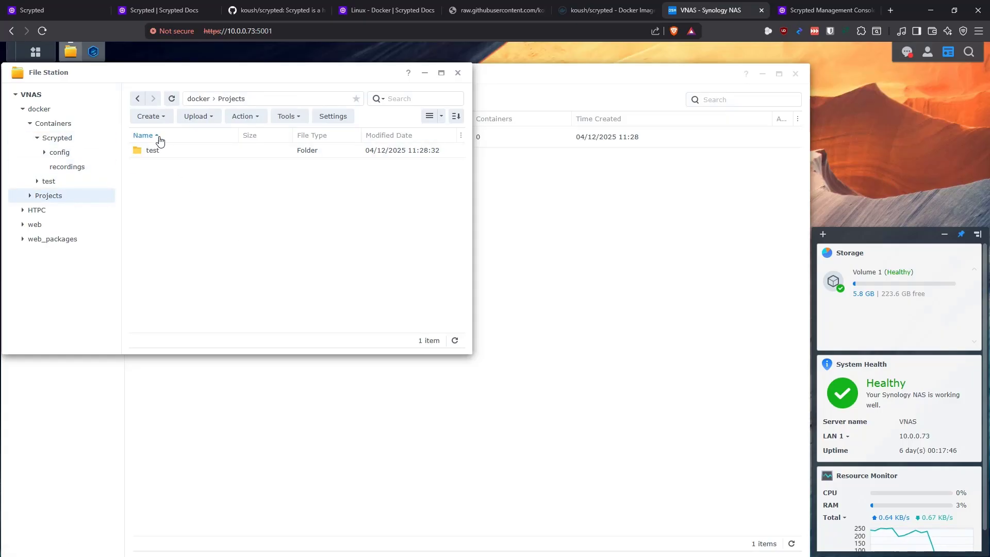
click(154, 116)
click(174, 137)
text(Scrypted)
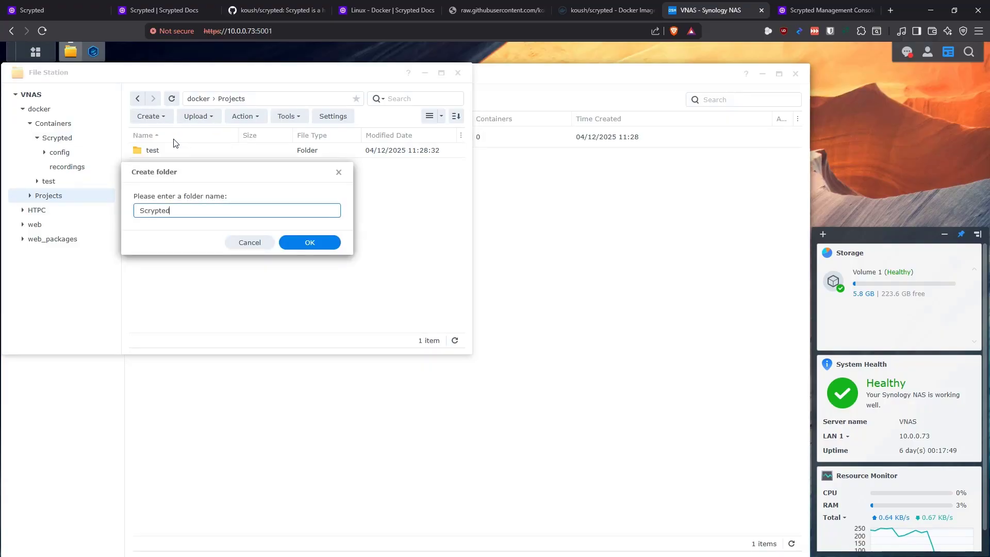
key(Return)
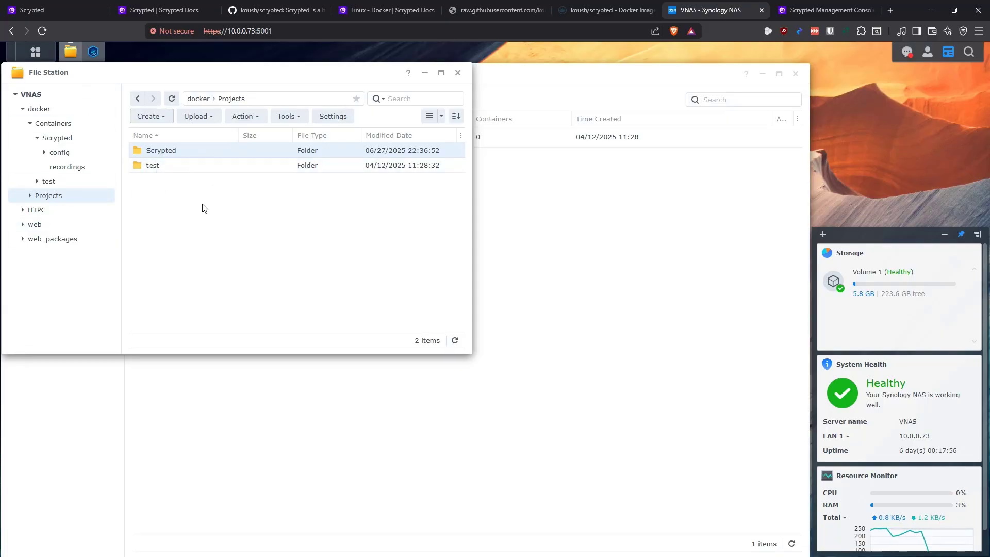
click(68, 55)
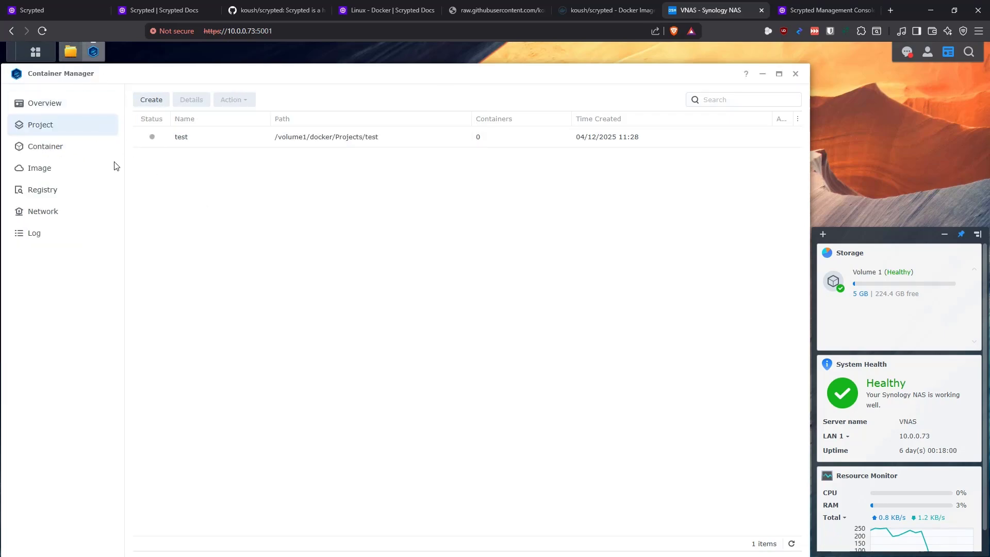
Step: Start a new project named scrypted with path docker/Projects/Scrypted
click(150, 103)
click(364, 227)
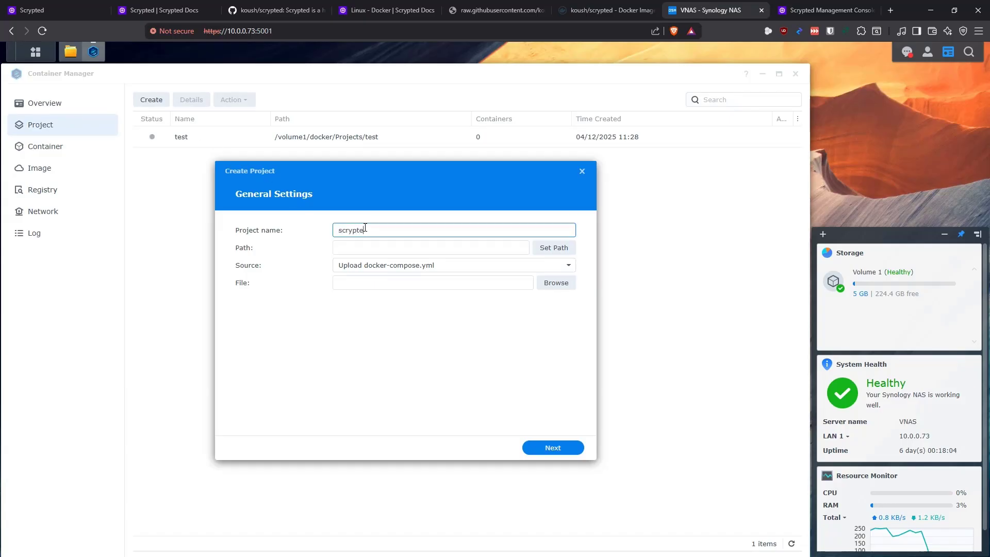
click(562, 250)
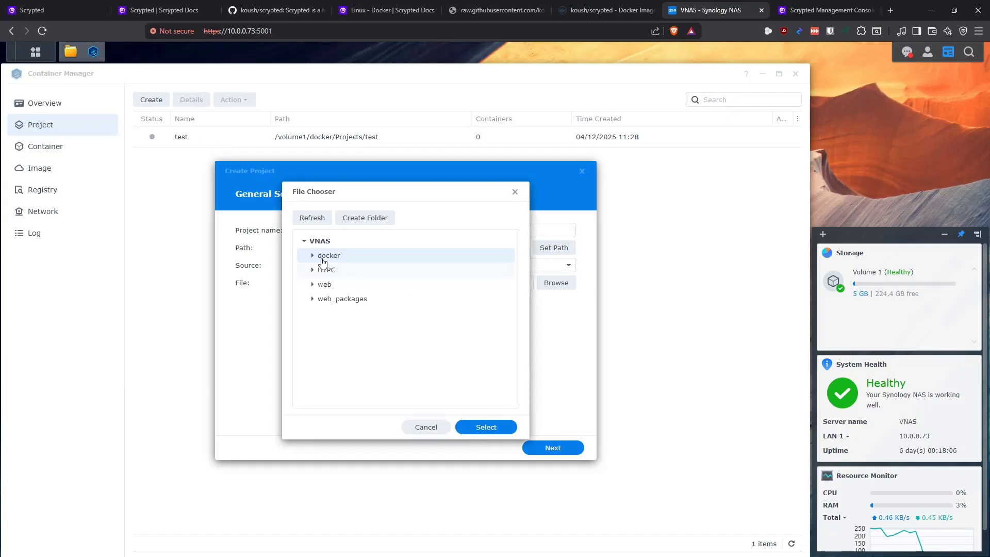
click(316, 255)
click(320, 283)
click(353, 299)
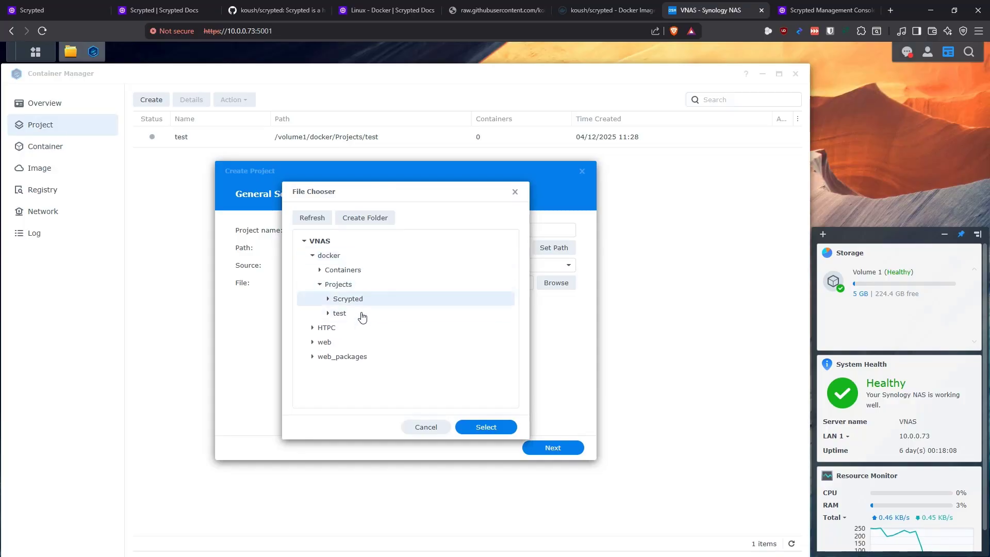
click(485, 427)
Step: Paste the Scrypted compose YAML as a new docker-compose.yml, skip web portal, and finish without starting
click(428, 266)
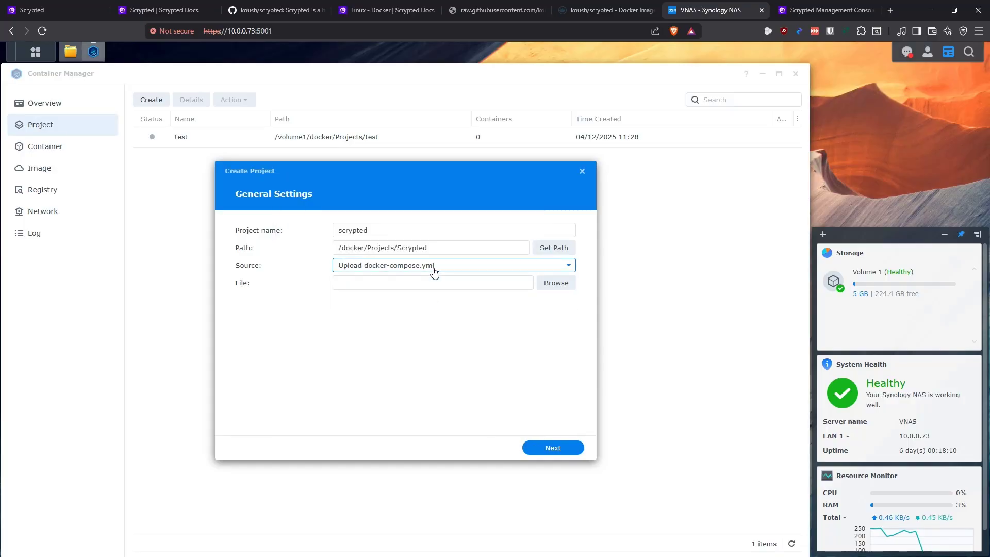
click(426, 299)
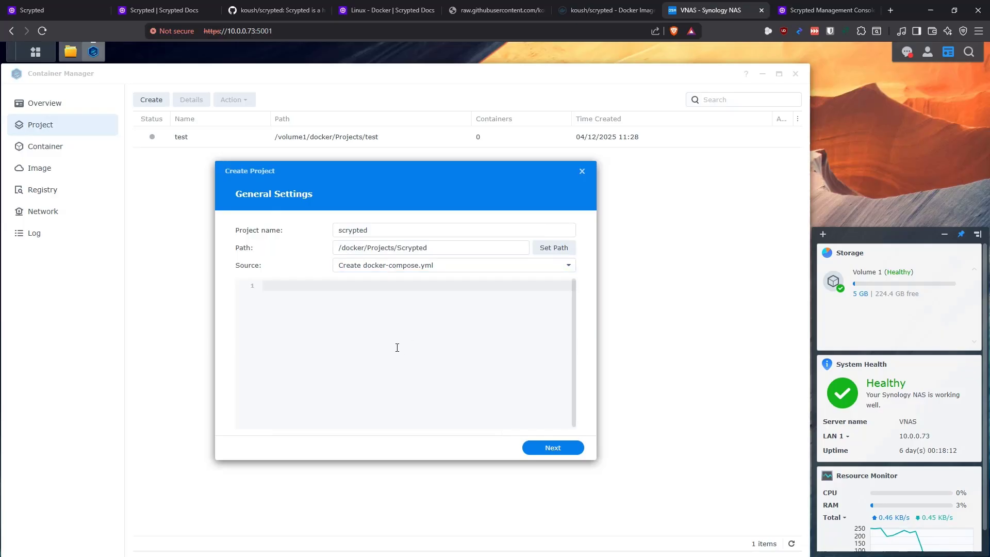
key(ctrl+v)
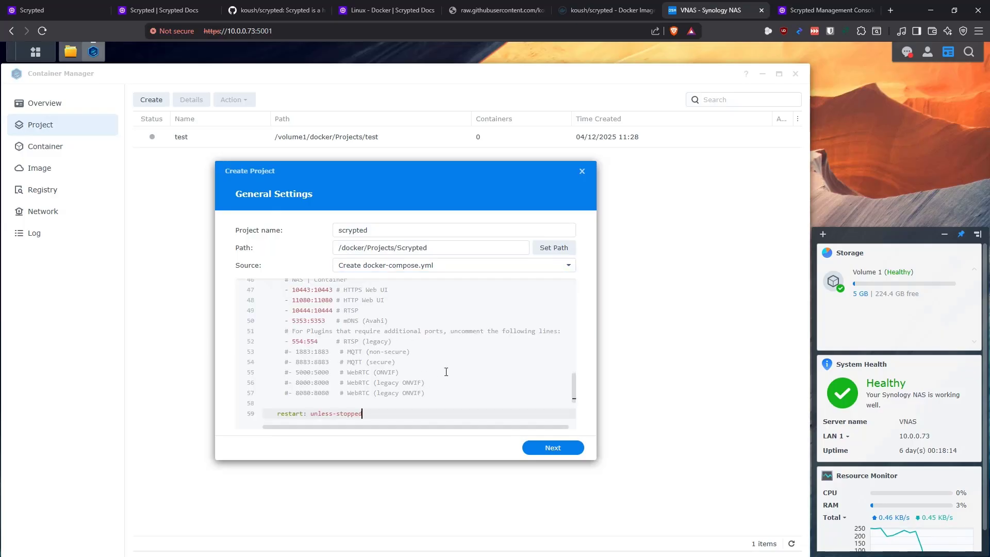
click(561, 448)
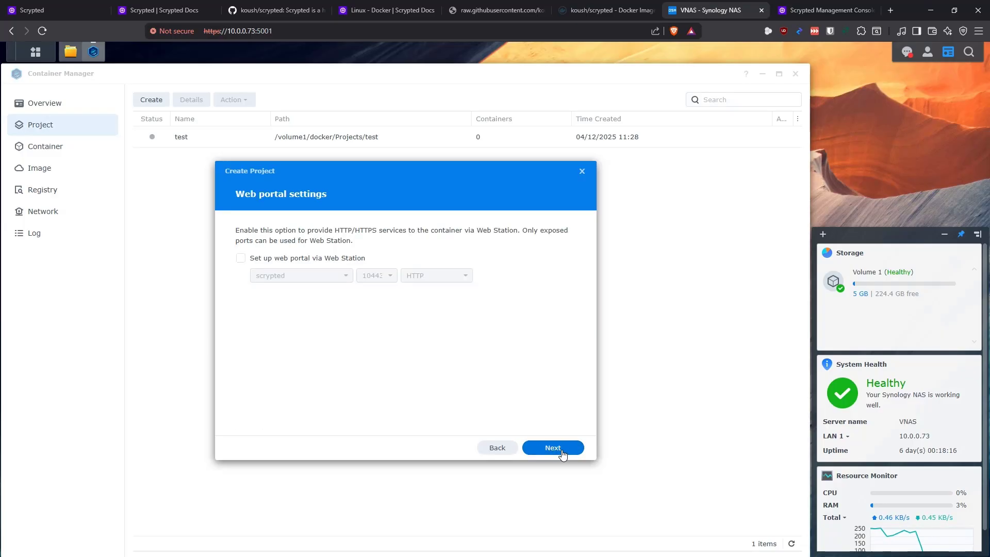
click(561, 449)
click(330, 423)
click(552, 448)
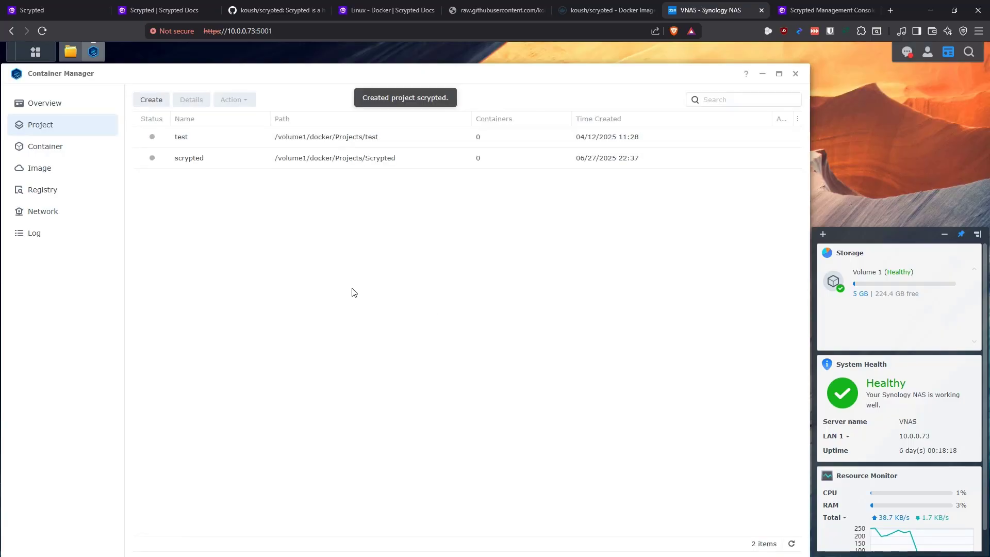
Step: Open the scrypted project's YAML and highlight the version, service definition and koush/scrypted:latest image lines
double_click(190, 161)
click(264, 132)
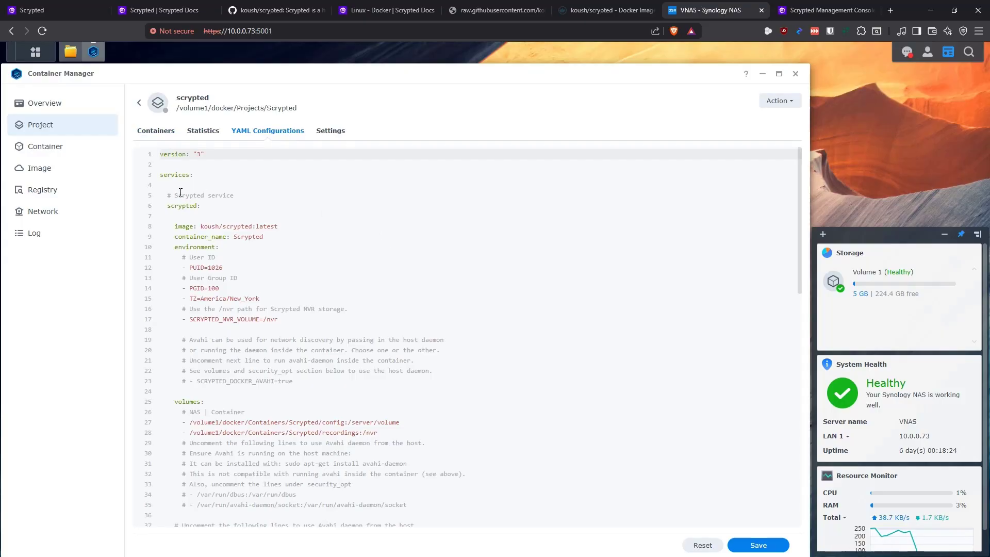
drag(200, 177, 100, 128)
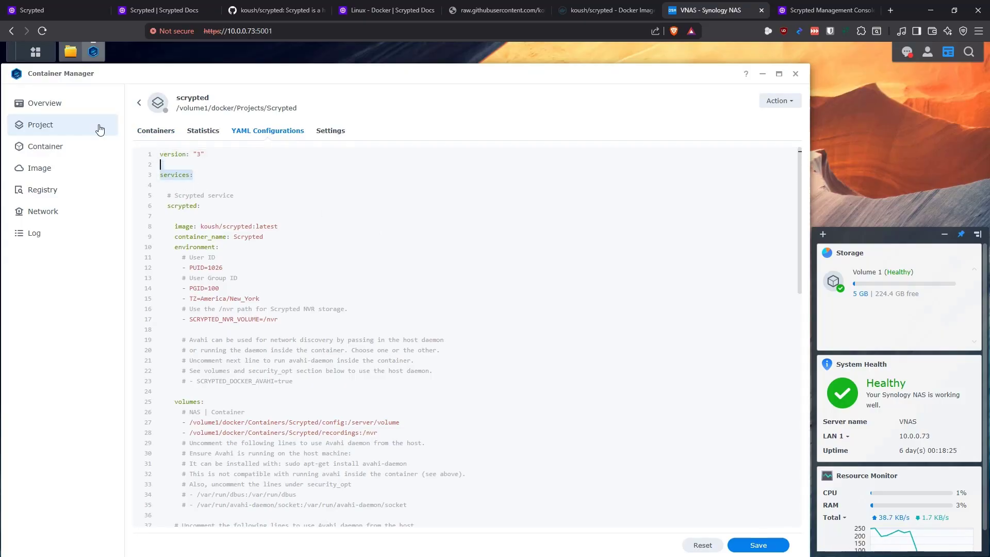
click(211, 175)
drag(211, 205, 117, 185)
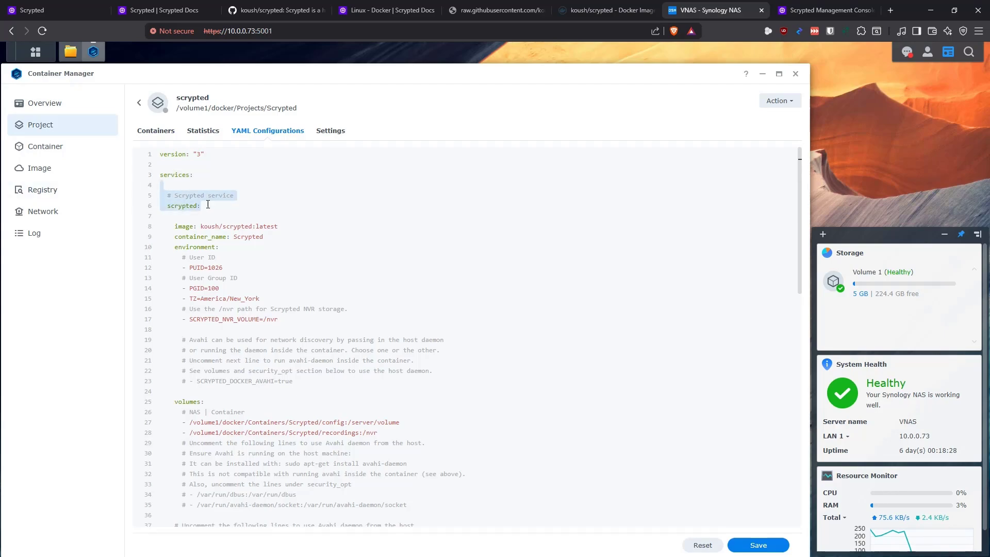
click(208, 205)
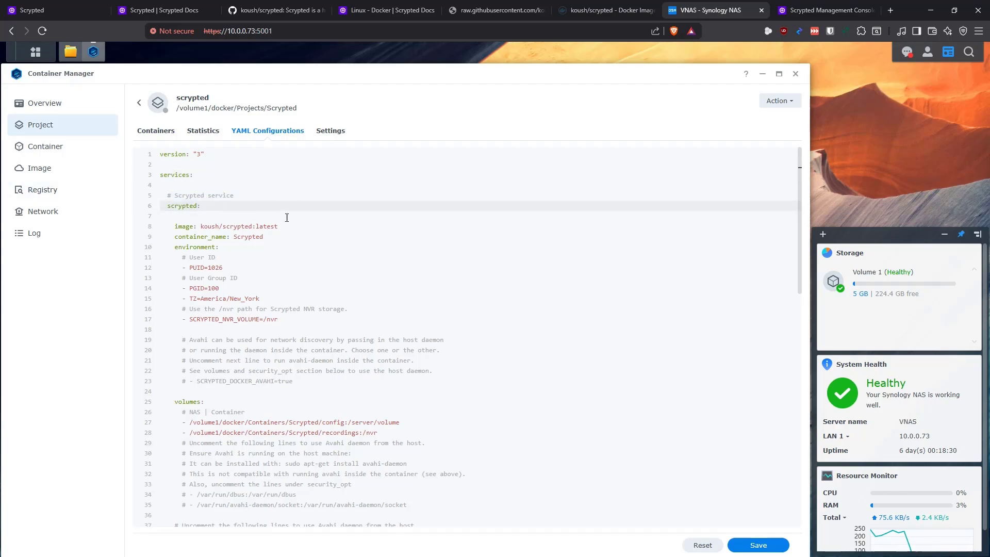
drag(279, 227, 201, 227)
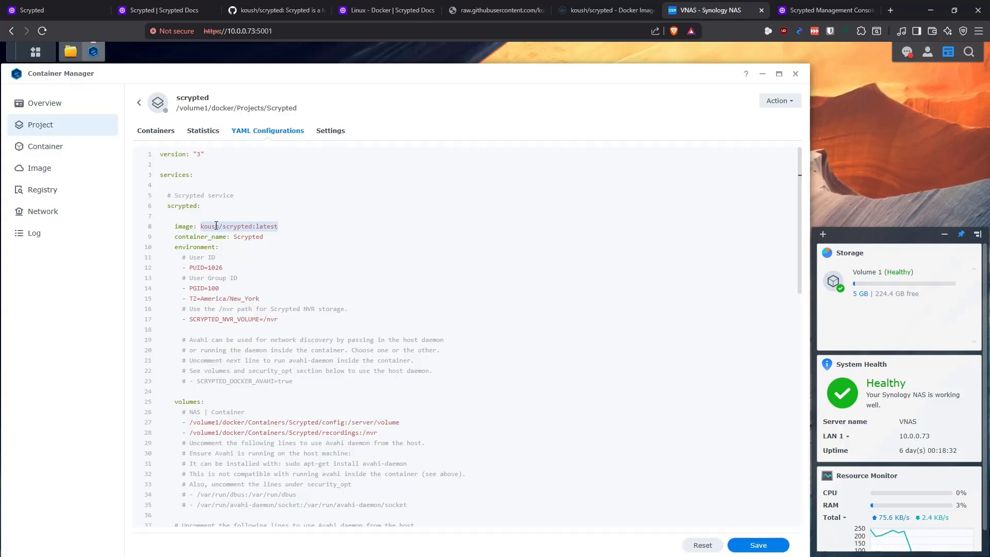
click(282, 227)
Step: Highlight the container_name line, the environment block and the PUID=1026 setting
click(290, 236)
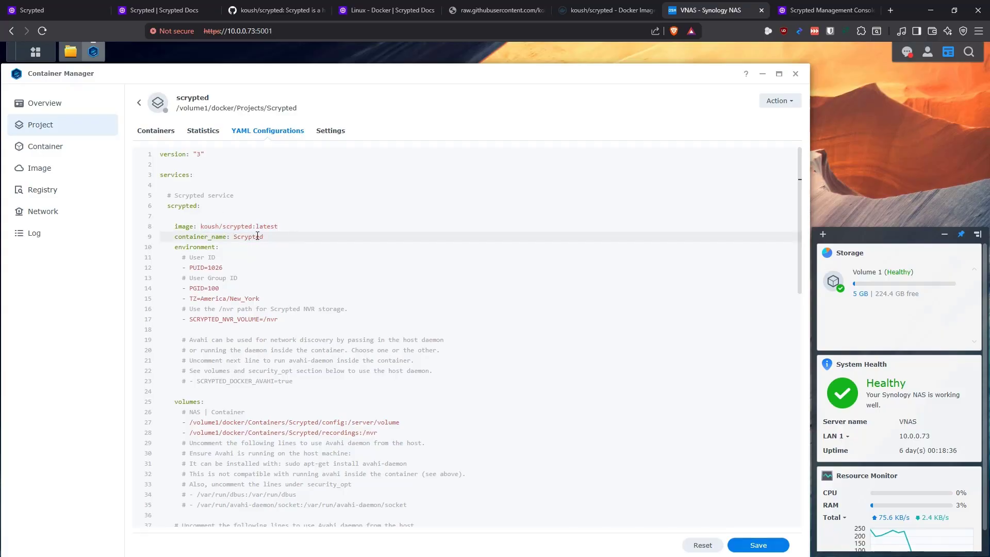
key(shift+Home)
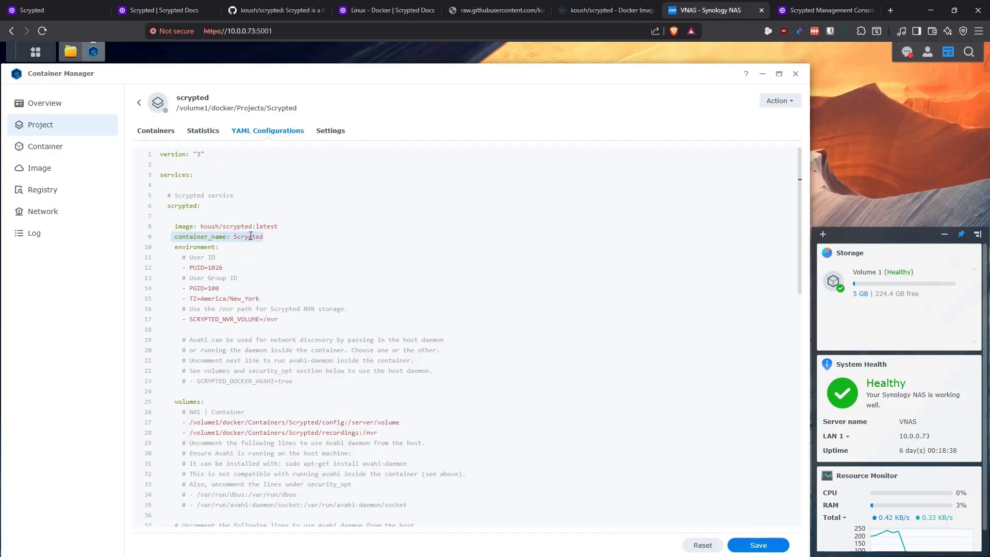
click(227, 250)
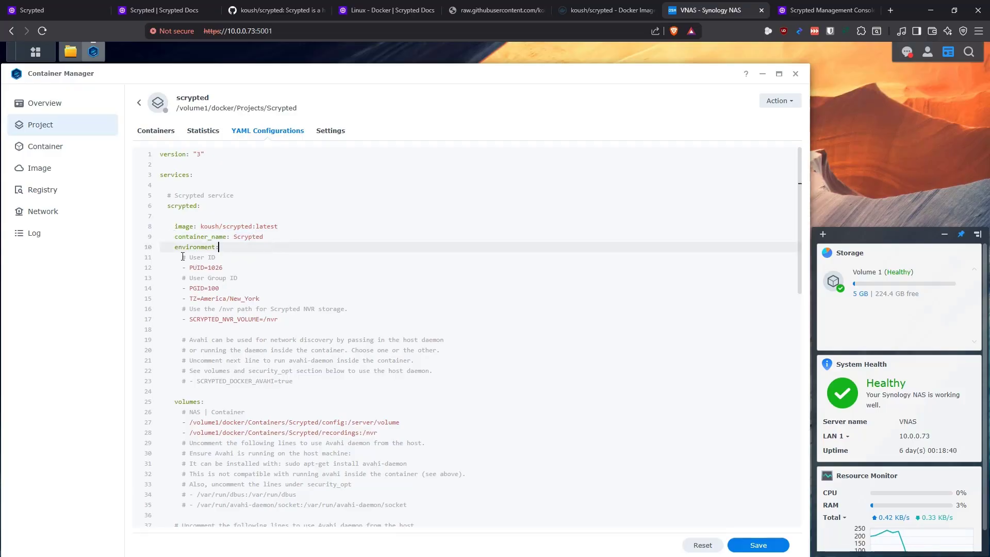
drag(174, 248, 329, 393)
click(274, 261)
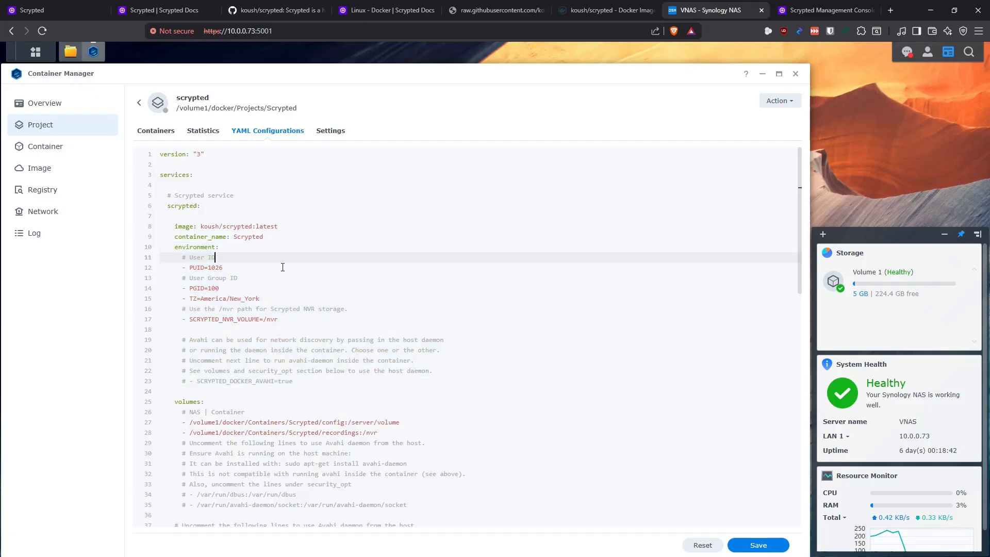
click(197, 267)
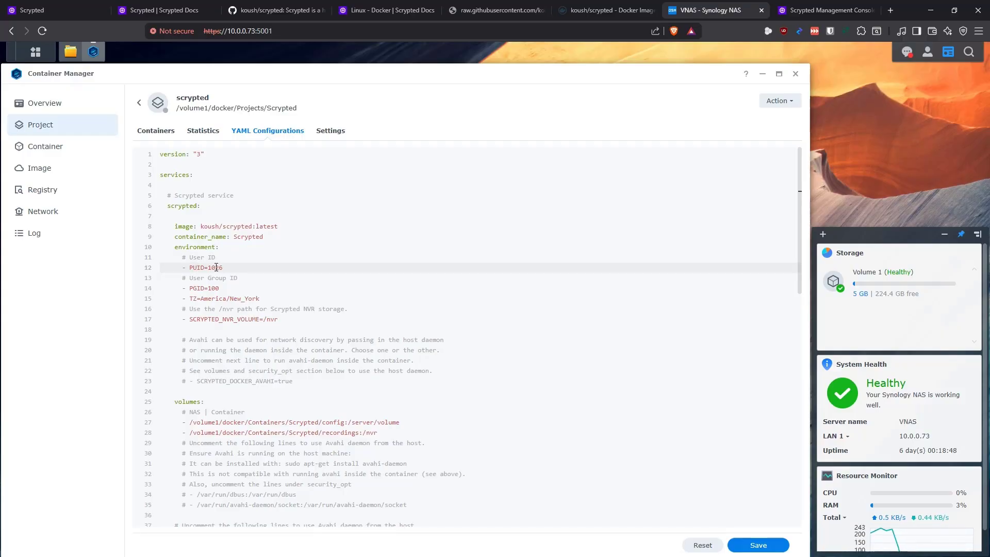
click(216, 268)
click(71, 53)
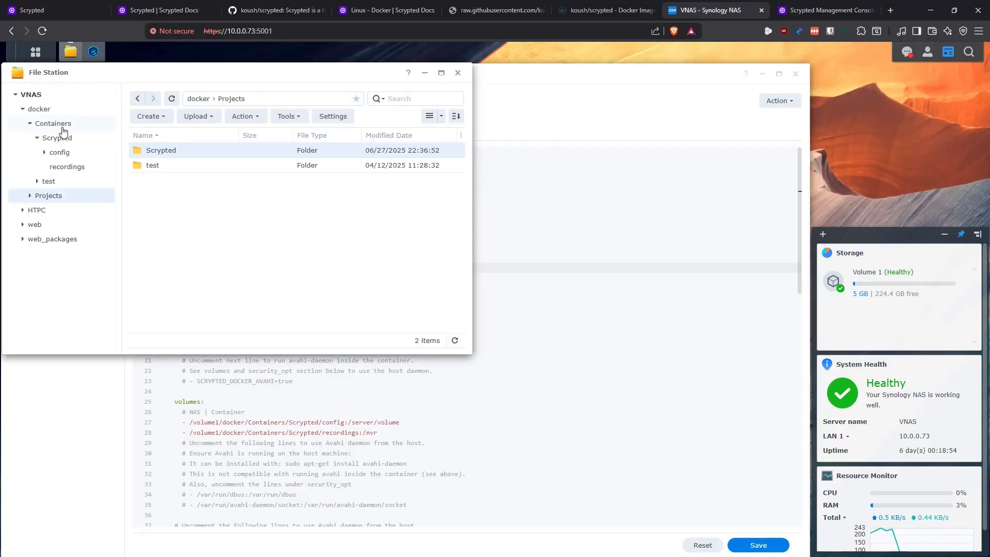
click(70, 52)
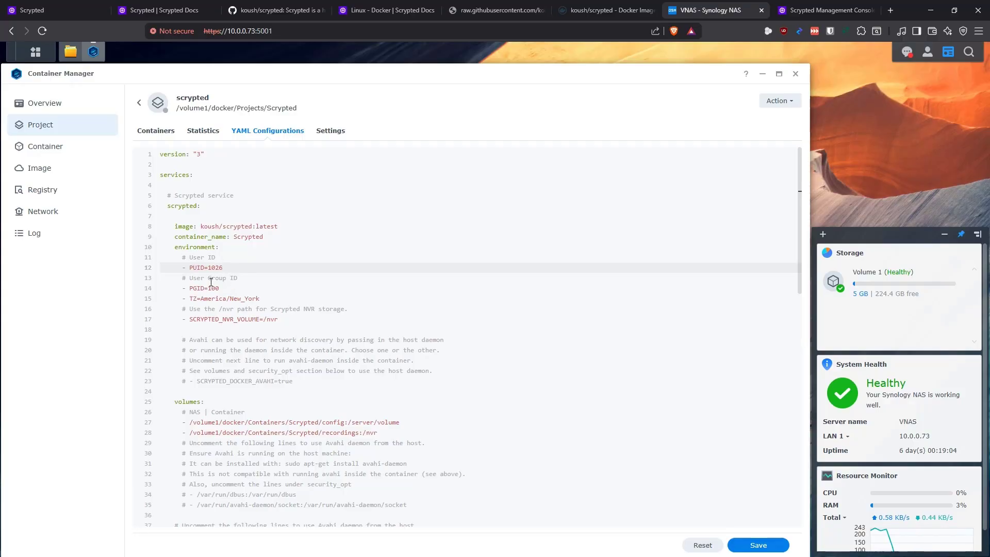
click(71, 52)
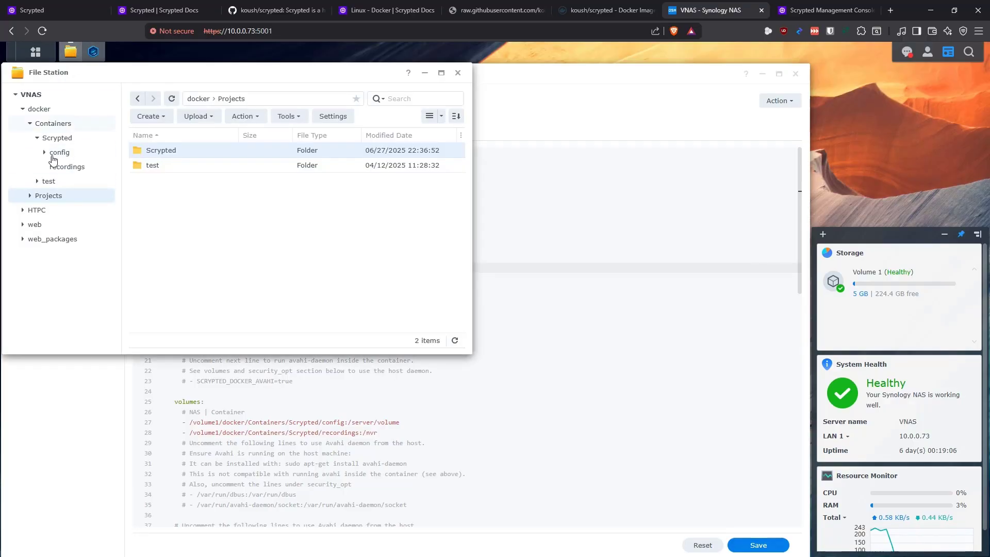
click(93, 51)
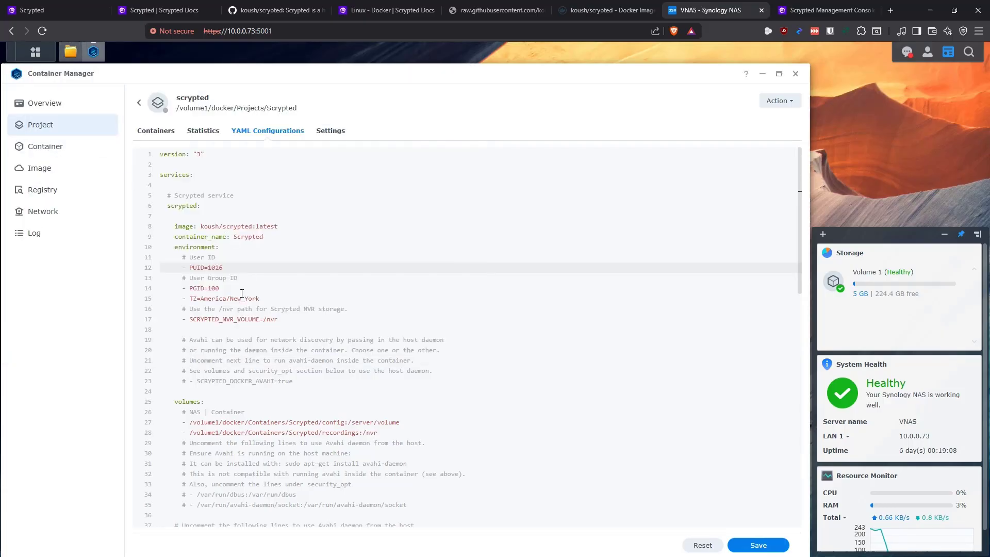
drag(219, 288, 183, 267)
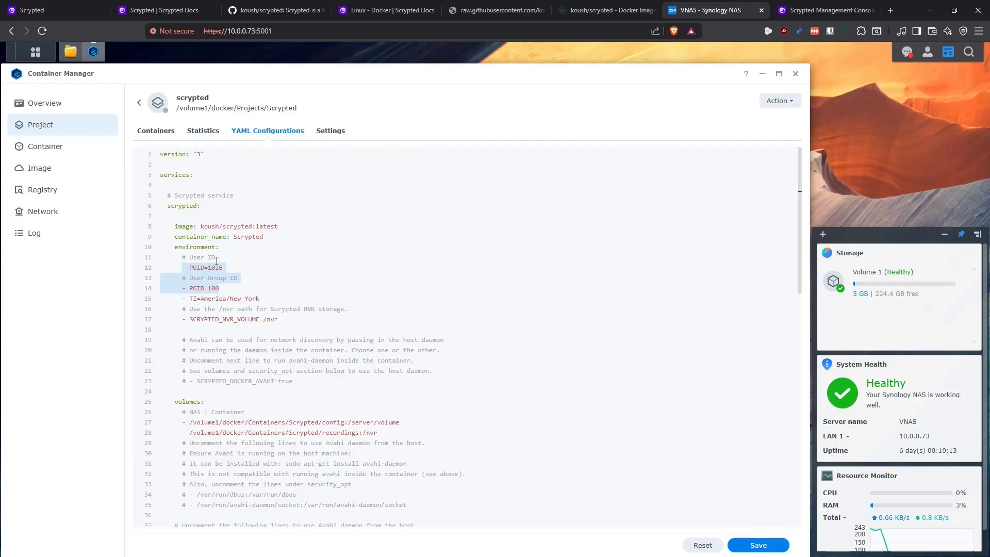
click(215, 289)
click(259, 300)
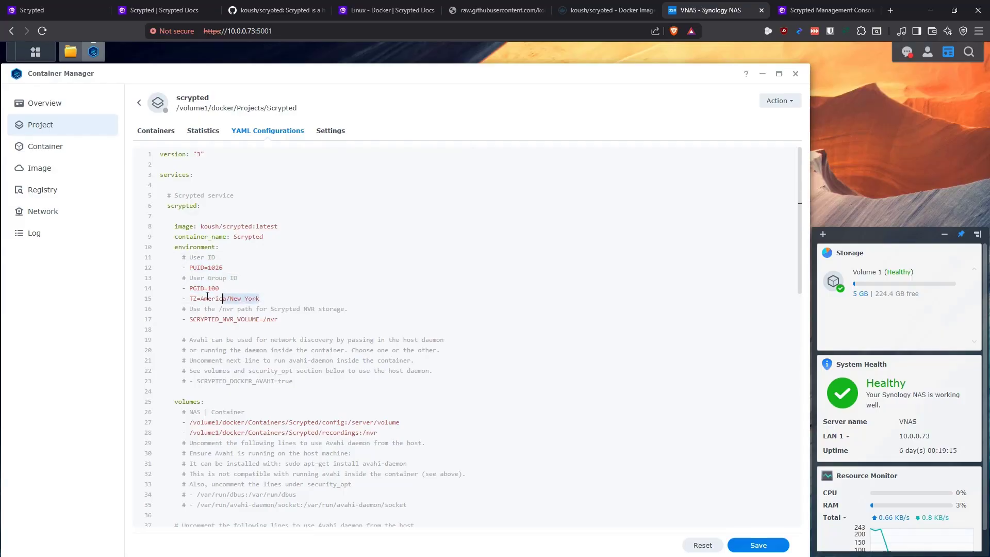
key(ctrl+shift+Left)
key(ctrl+shift+Left)
key(ctrl+shift+Left)
key(ctrl+shift+Left)
click(270, 299)
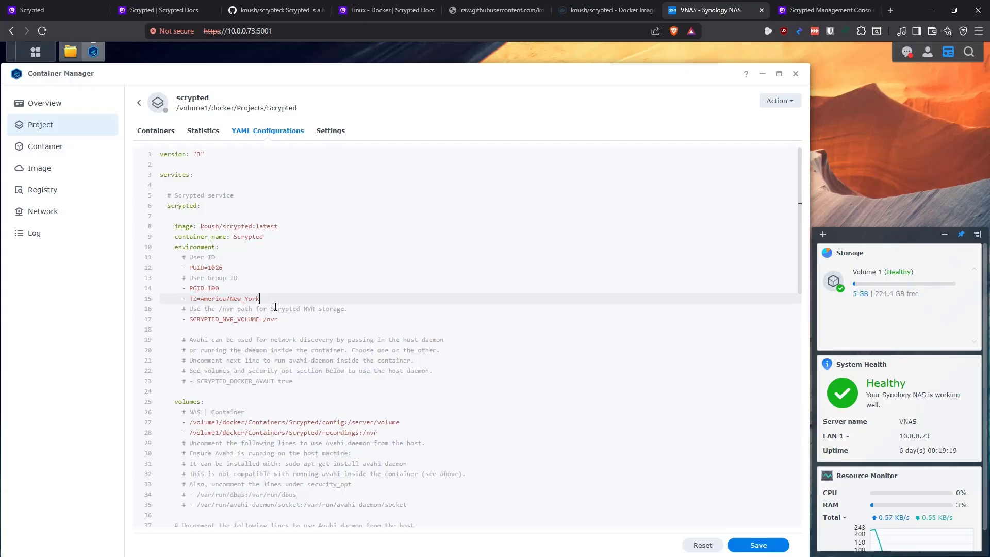
drag(286, 319, 182, 308)
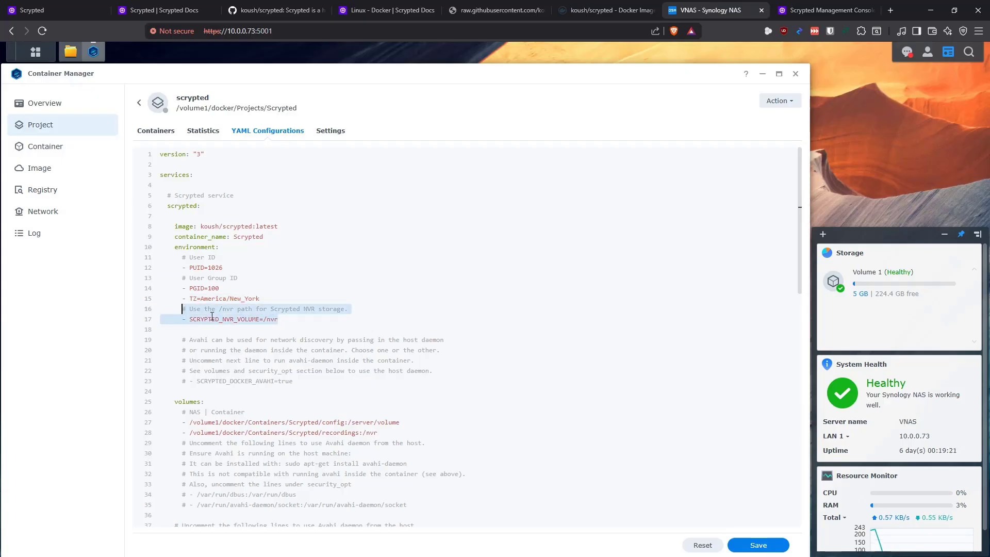
click(288, 321)
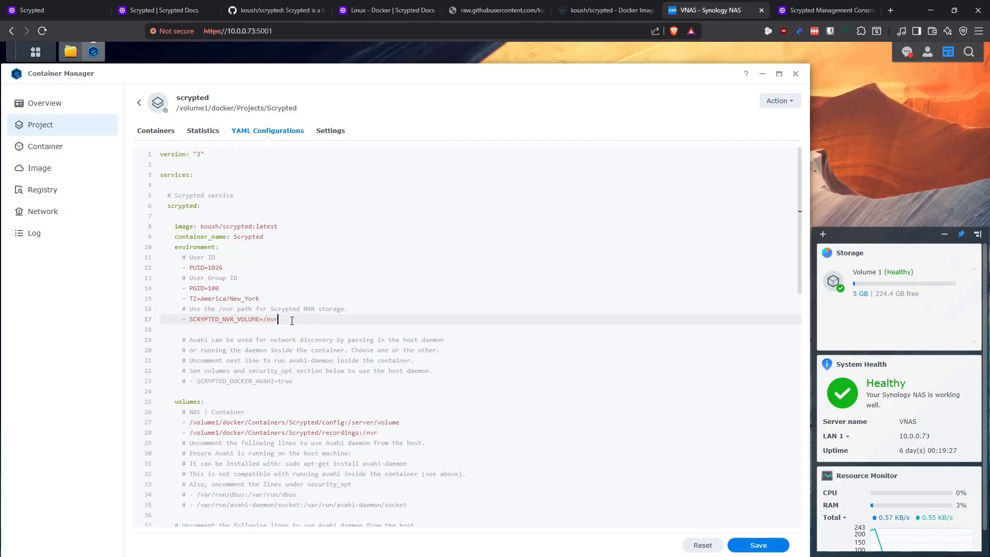
drag(264, 320, 278, 320)
click(289, 319)
scroll(215, 277, down, 1)
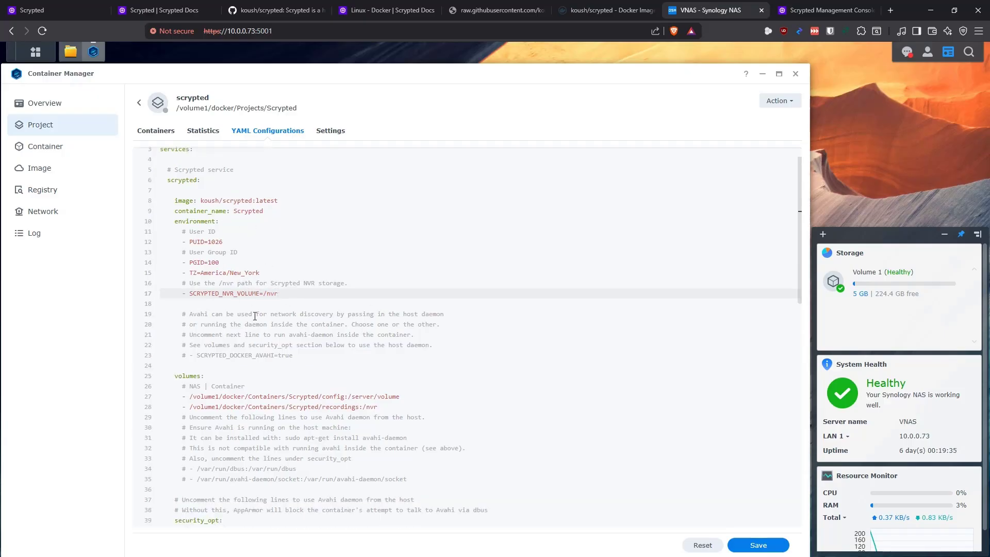
drag(304, 357, 178, 314)
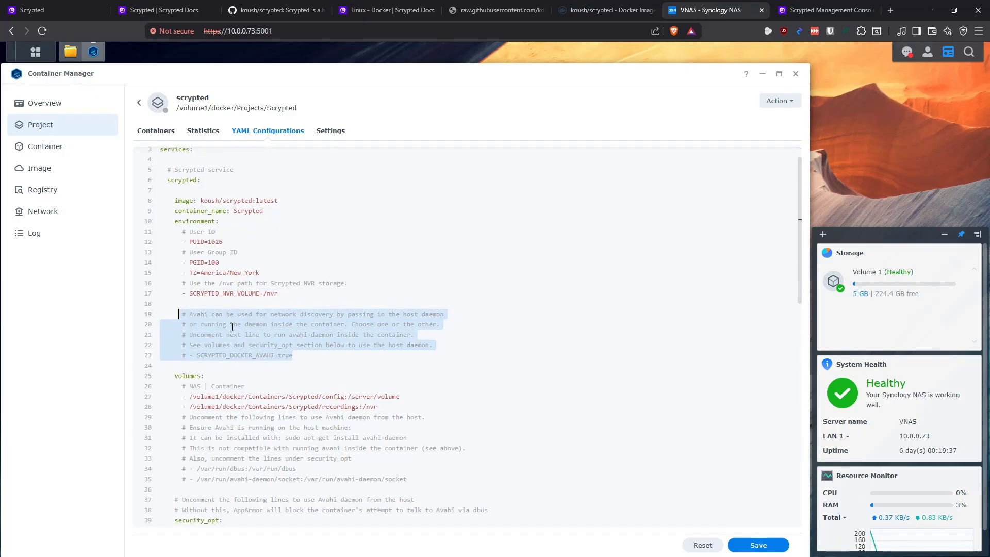
click(288, 355)
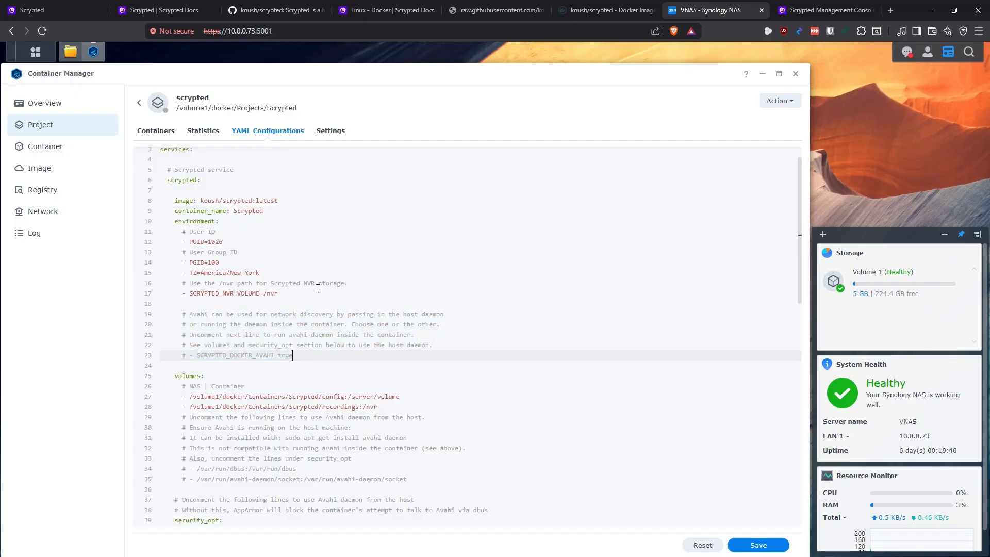
click(290, 293)
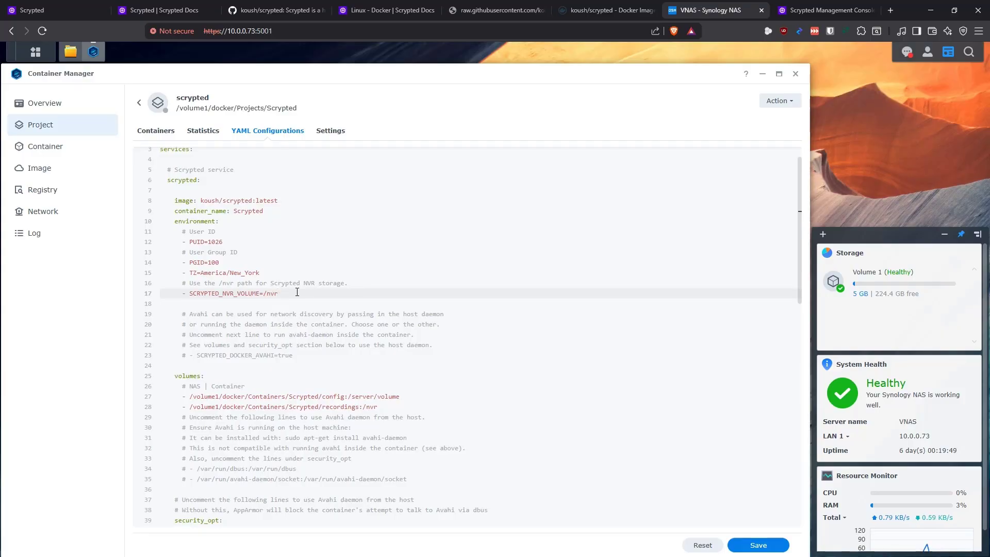
click(300, 357)
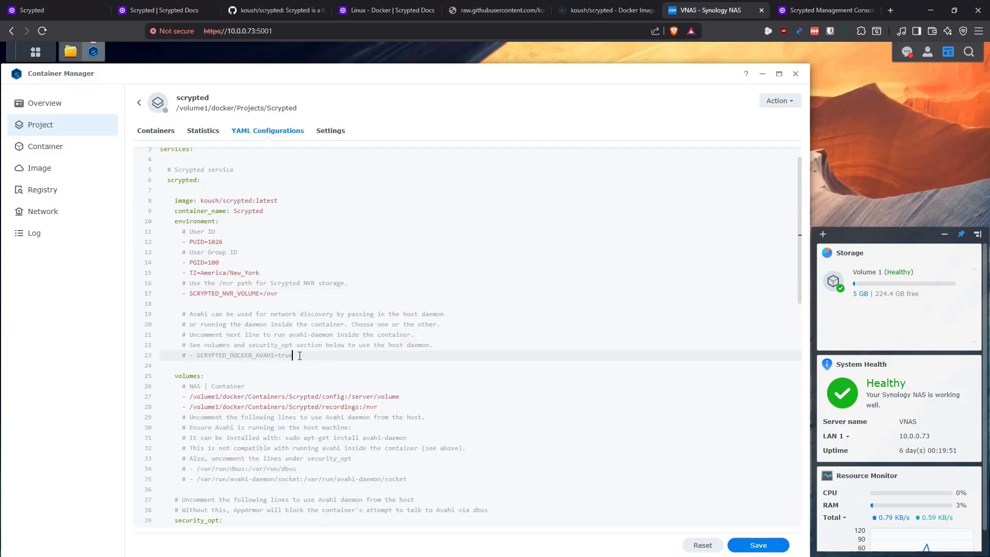
drag(214, 314, 187, 313)
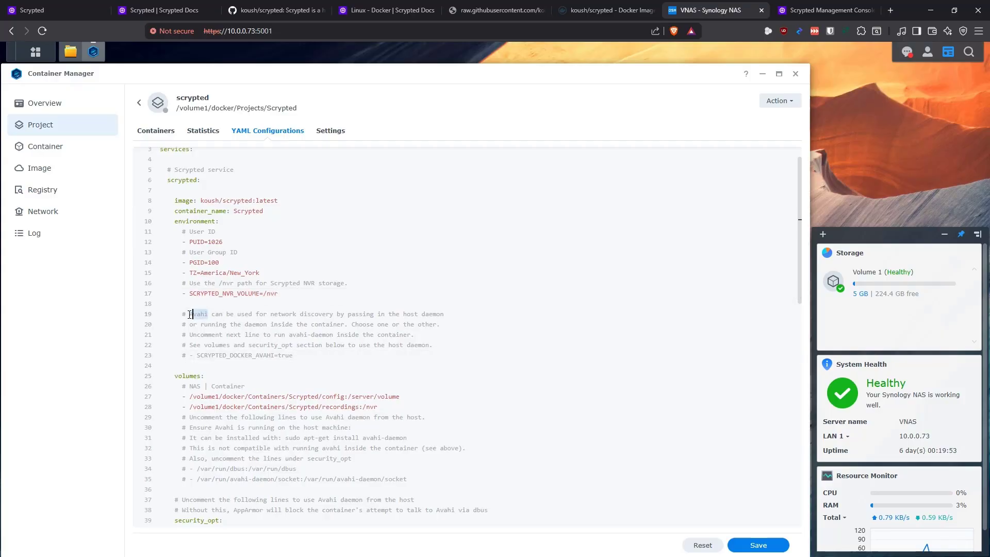
click(292, 314)
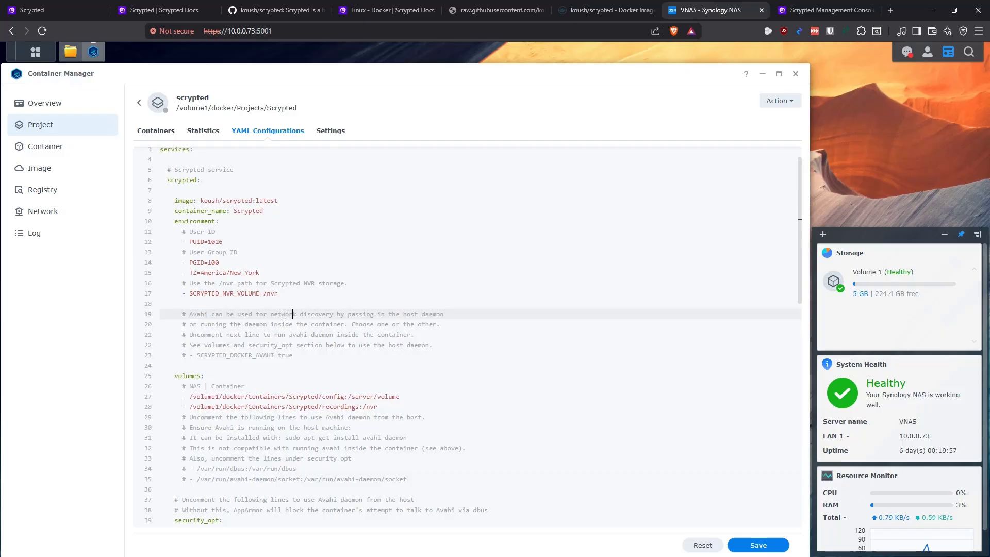
drag(294, 355, 183, 316)
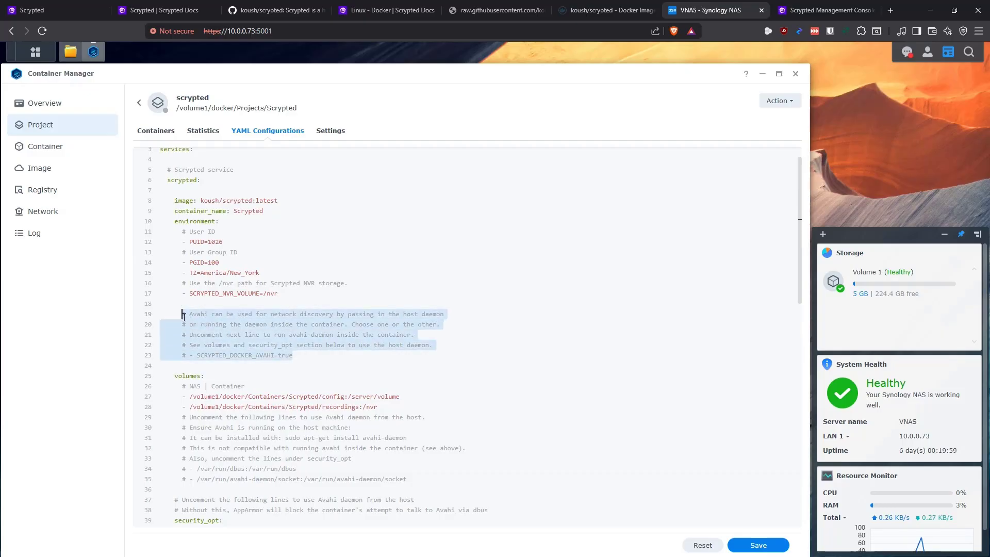
click(303, 356)
scroll(306, 266, down, 2)
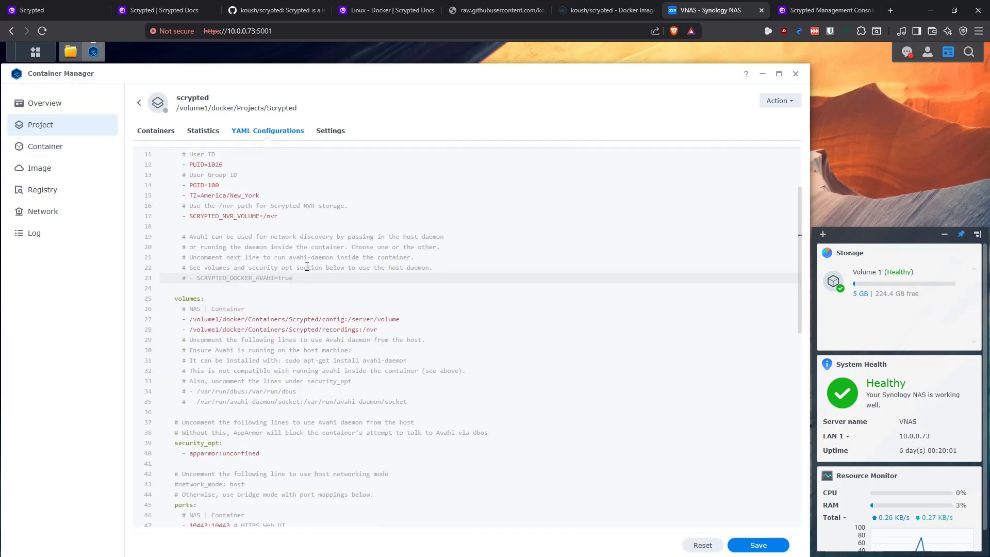
drag(297, 279, 183, 237)
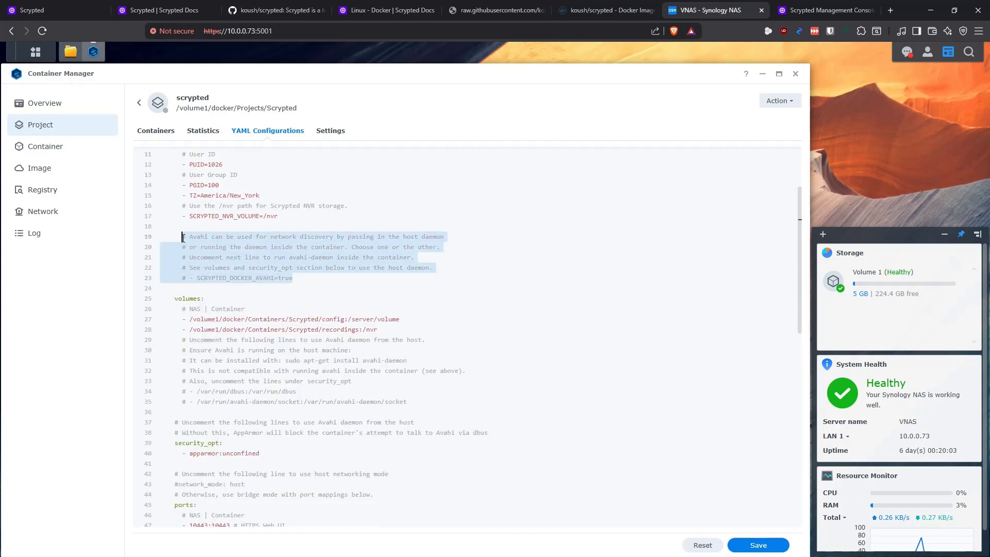
click(303, 276)
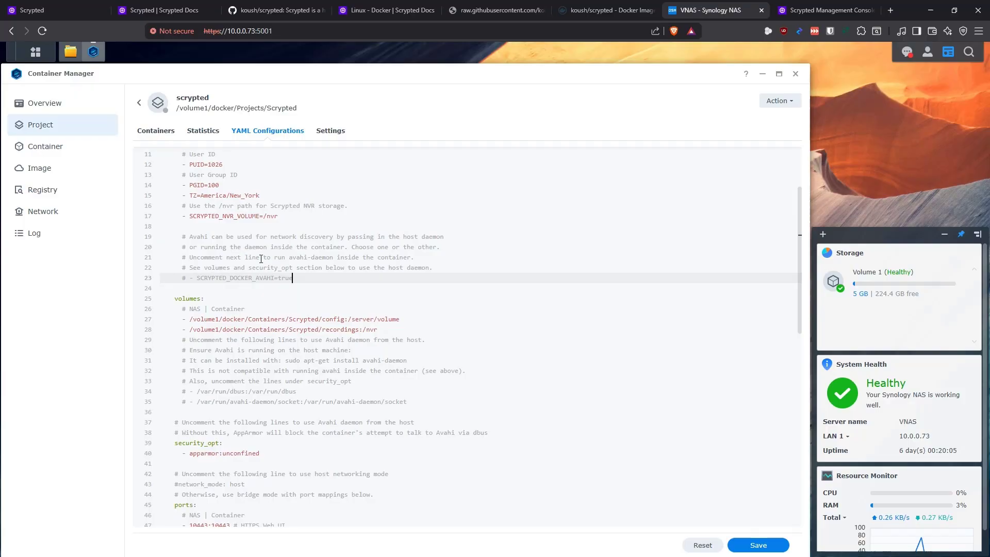
scroll(289, 232, down, 2)
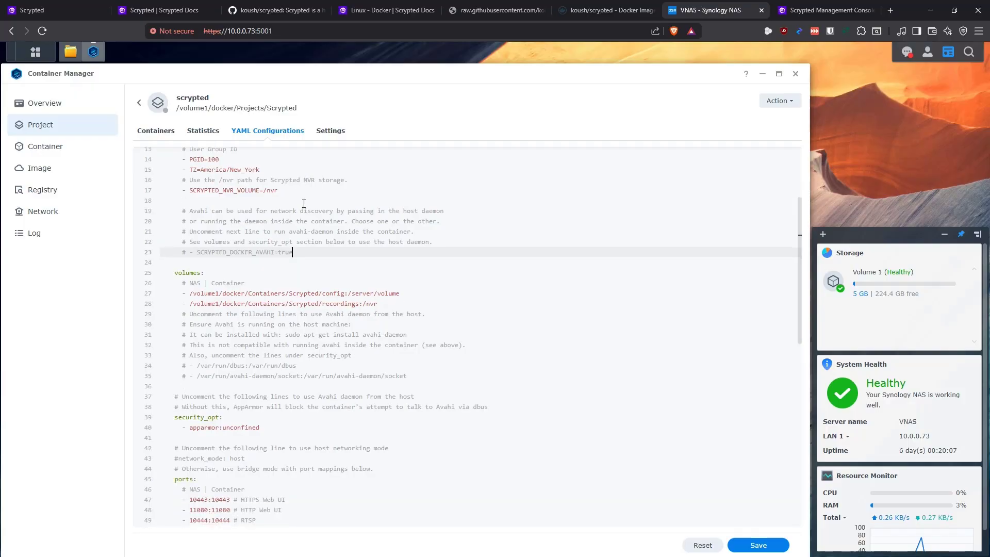
click(207, 225)
scroll(312, 202, down, 3)
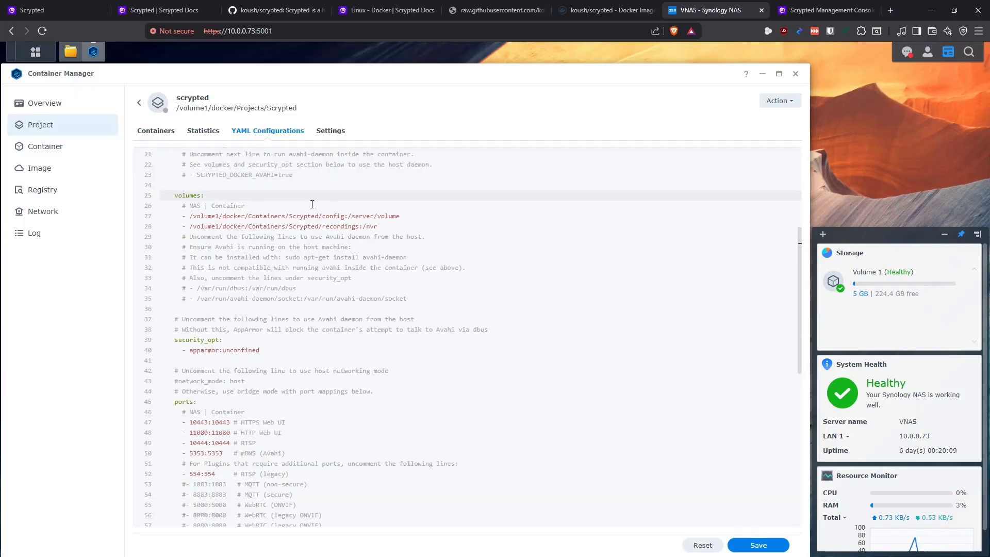
scroll(313, 203, up, 1)
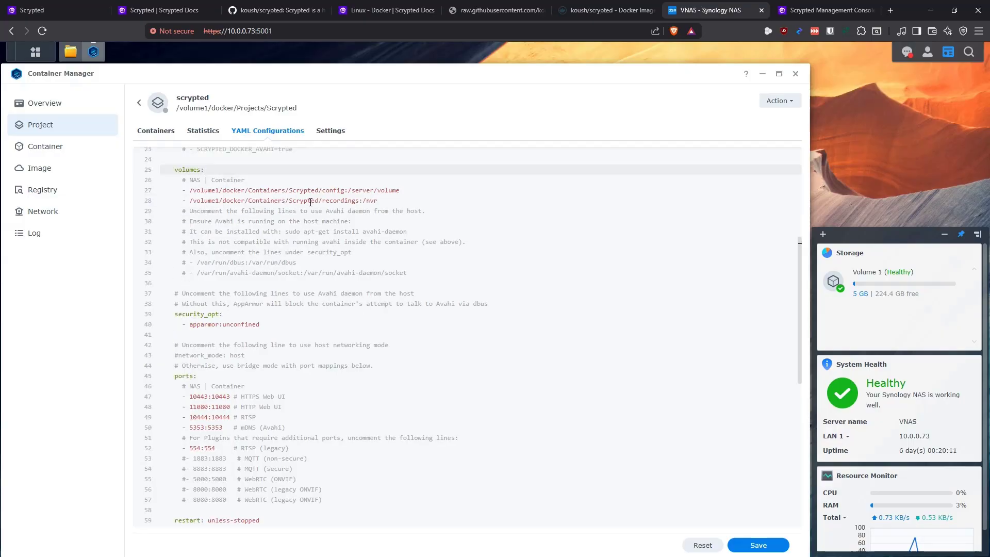
drag(343, 191, 189, 191)
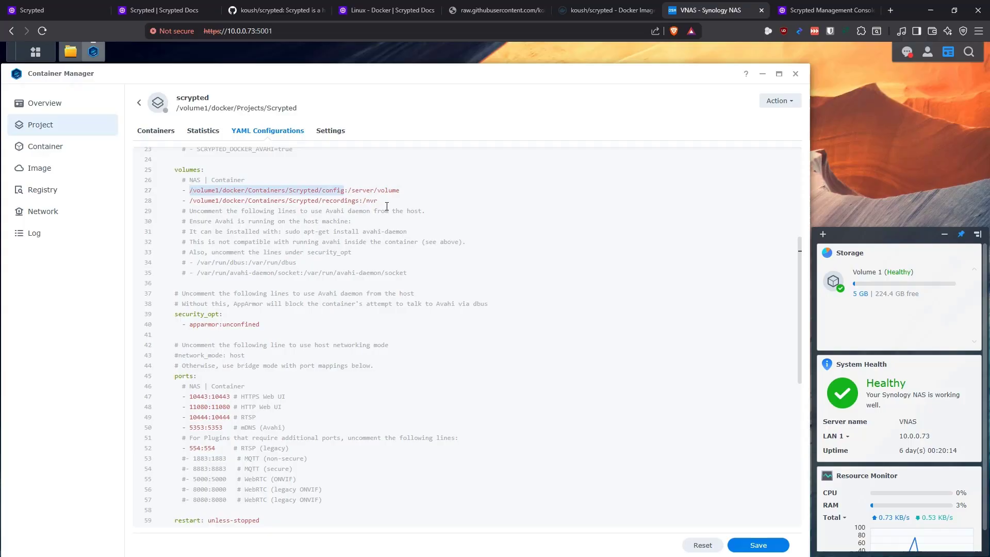
drag(402, 190, 348, 191)
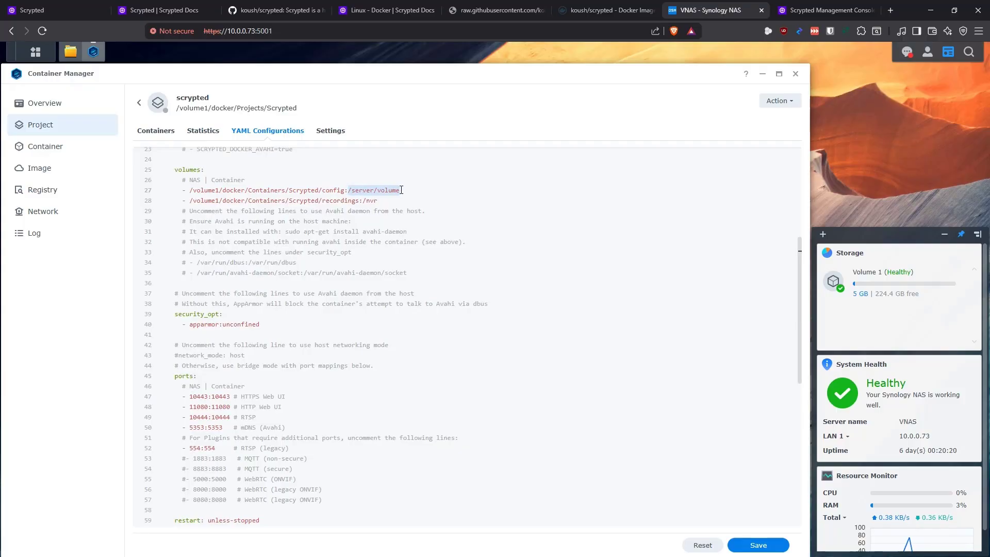
click(404, 190)
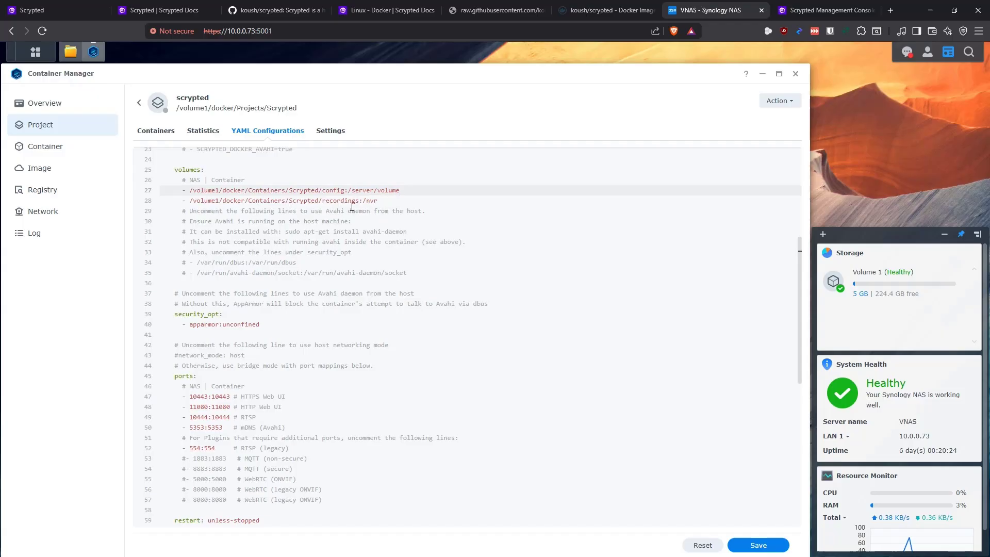
drag(378, 201, 189, 201)
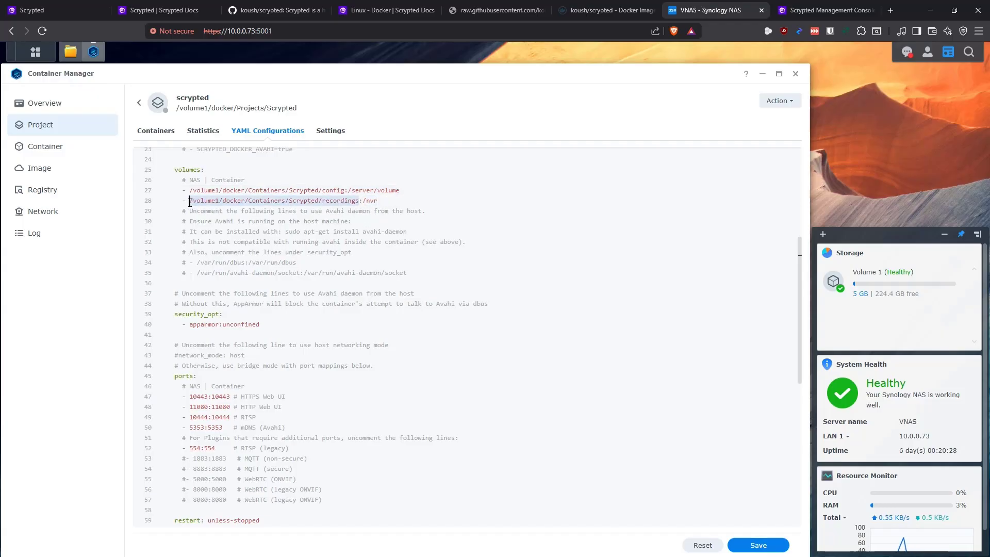
mouse_move(383, 200)
mouse_down()
mouse_move(363, 201)
mouse_move(378, 201)
mouse_up()
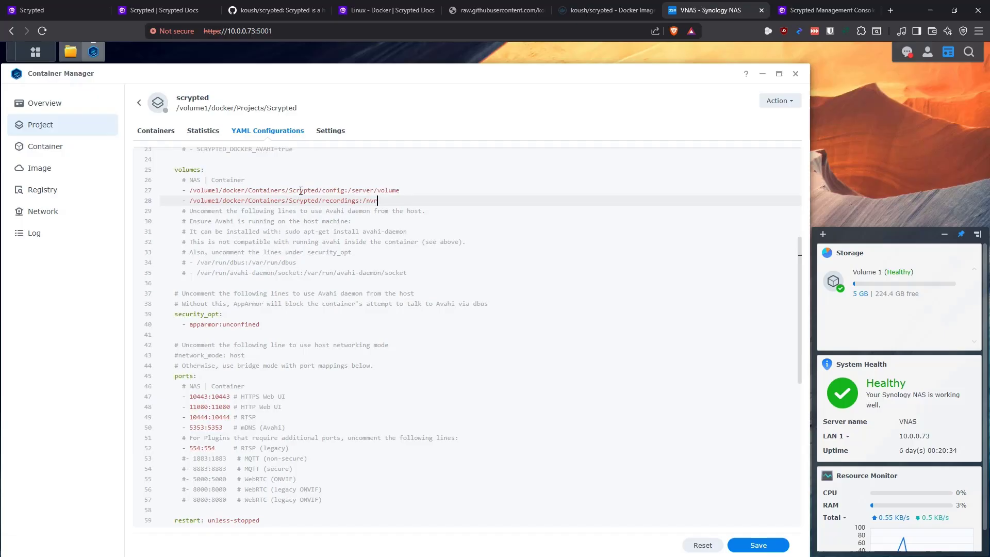
drag(414, 280, 182, 211)
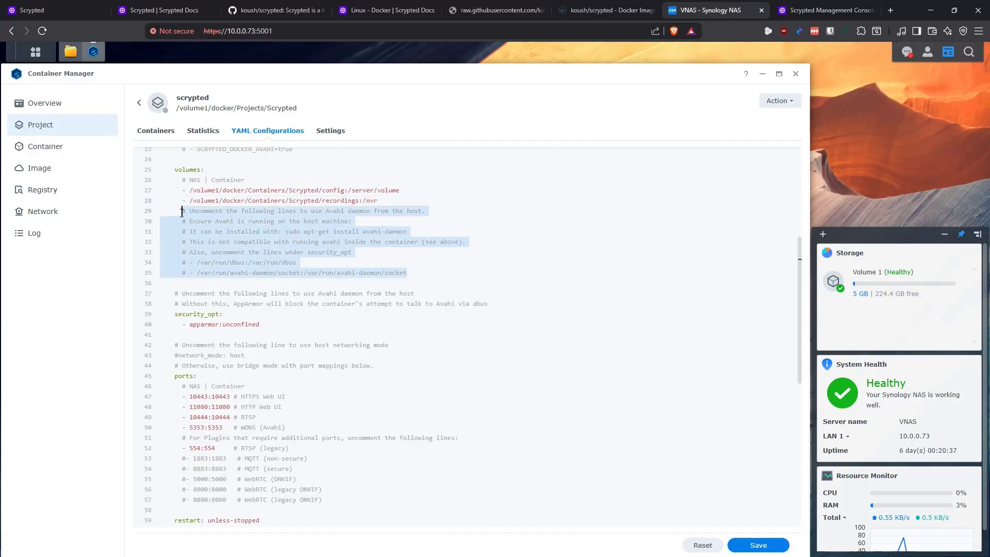
click(348, 223)
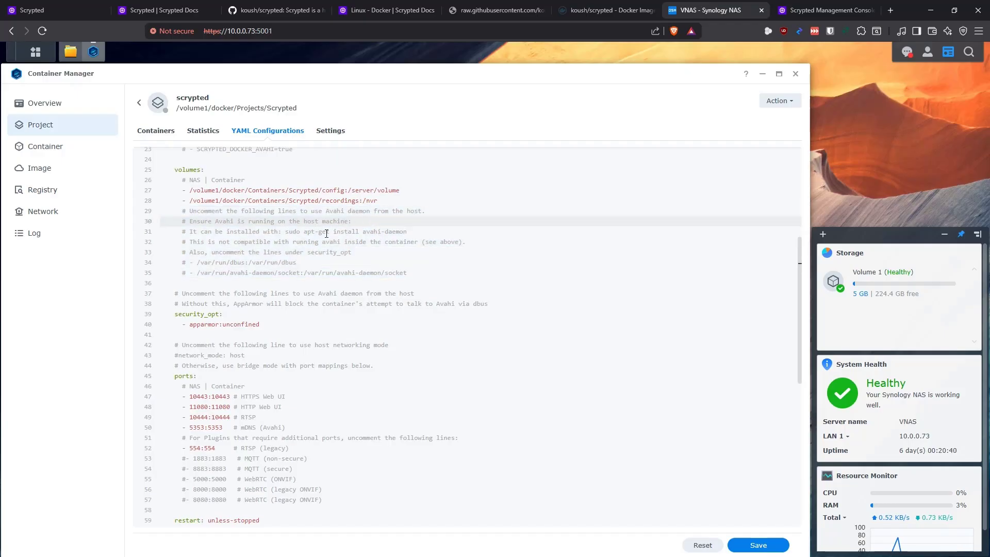
drag(404, 274, 180, 252)
click(318, 263)
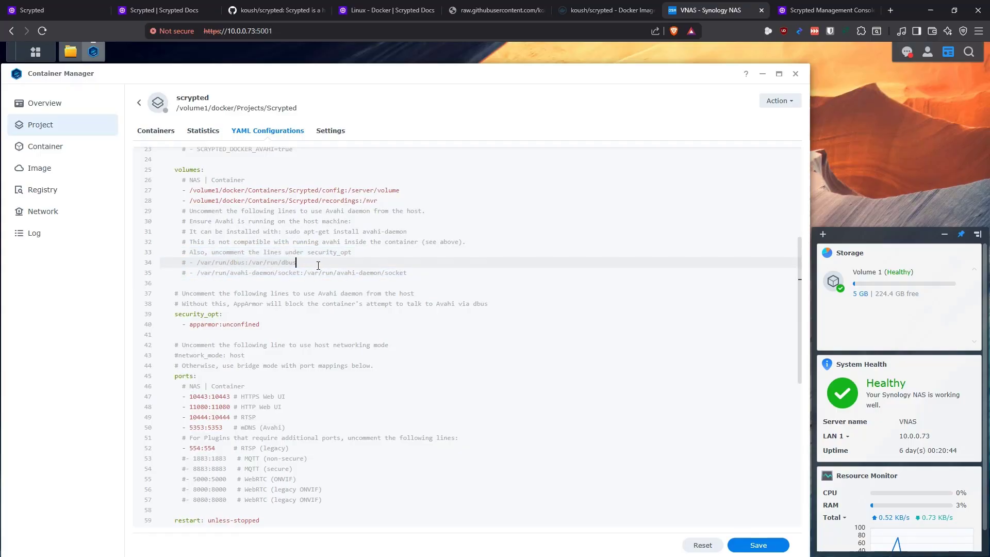
scroll(289, 251, down, 2)
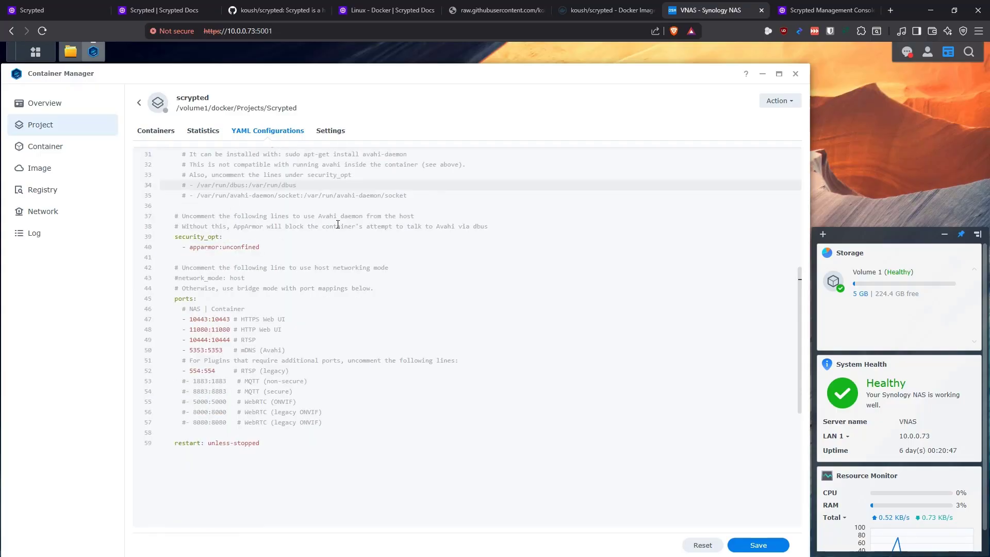
Step: Prefix line 39 'security_opt:' and line 40 '- apparmor:unconfined' with '#', then add spacing
click(175, 237)
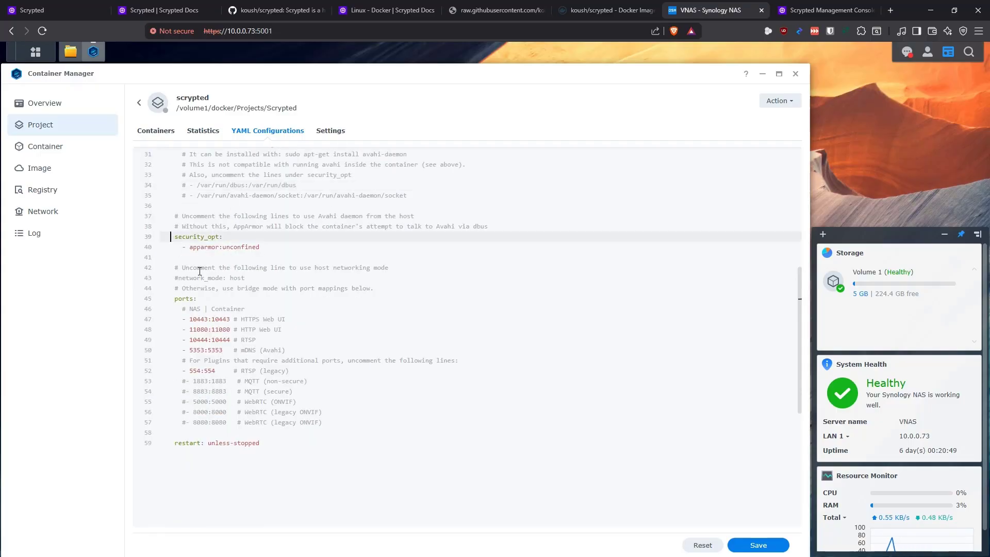
text(#)
key(Down)
text(#)
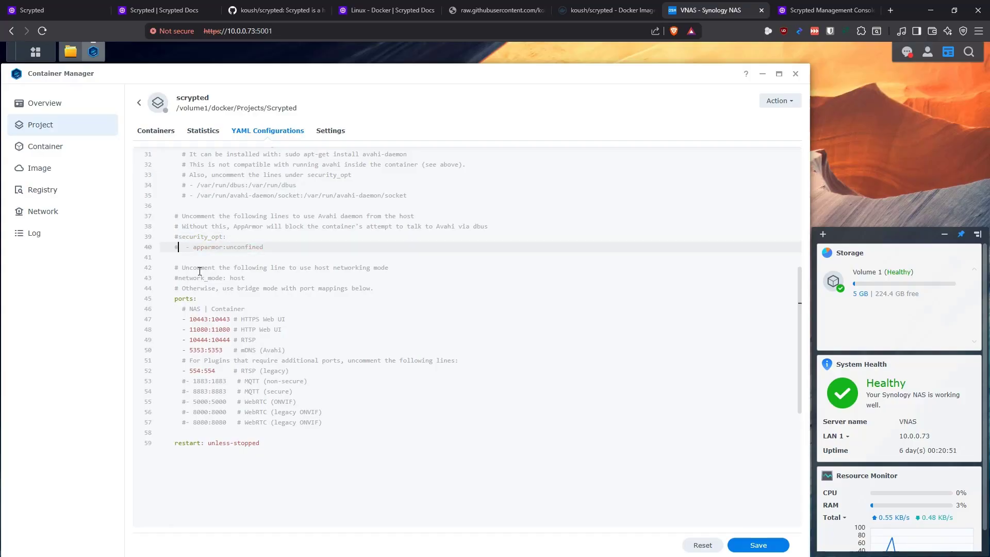
click(286, 247)
drag(275, 251, 170, 236)
click(268, 247)
click(178, 237)
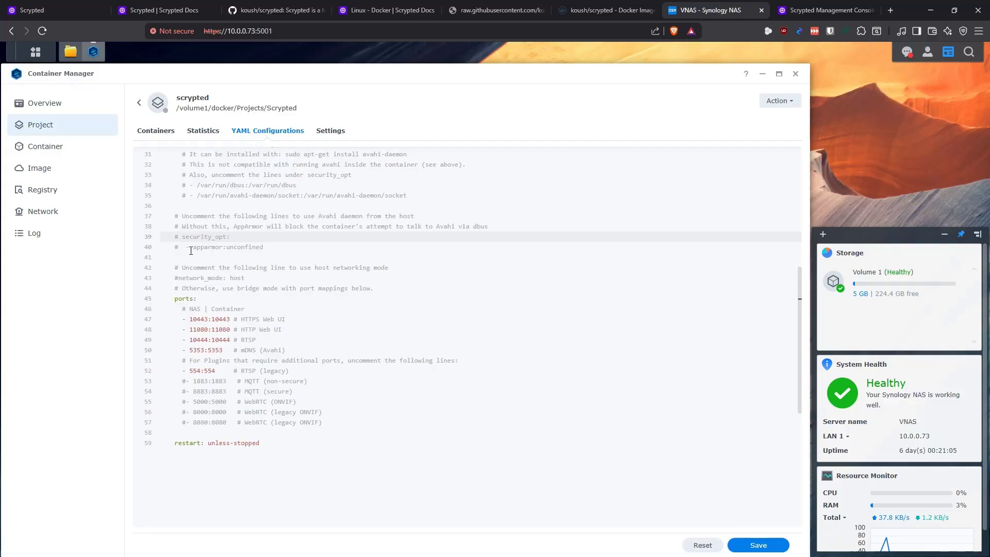
click(188, 247)
Step: Highlight lines 42–43 explaining host networking, leaving '#network_mode: host' commented out
scroll(307, 291, down, 1)
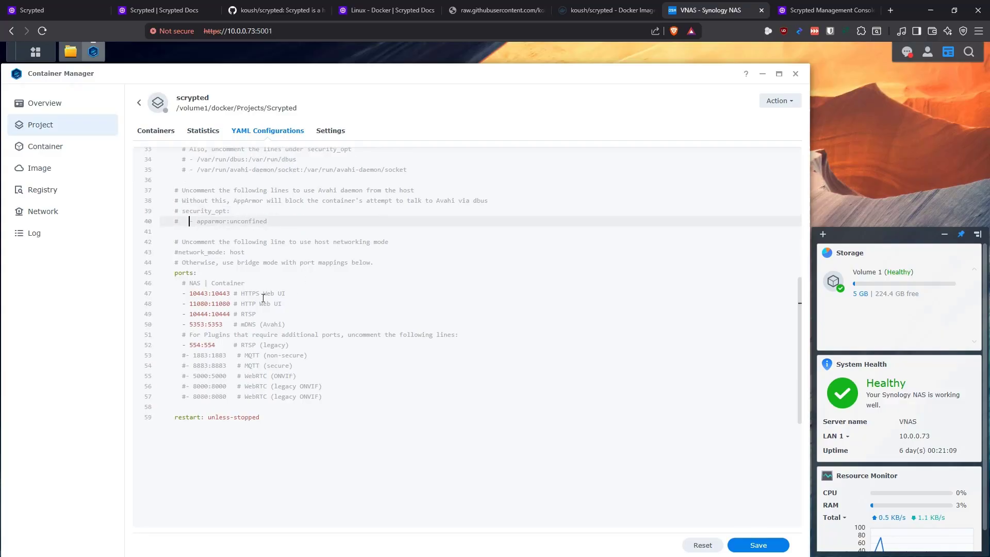
drag(250, 253, 174, 242)
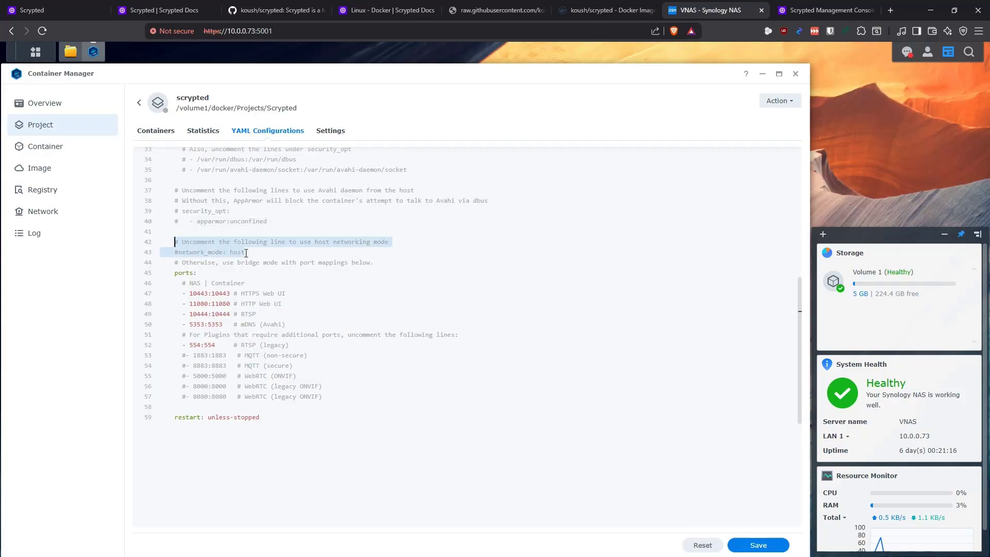
click(254, 252)
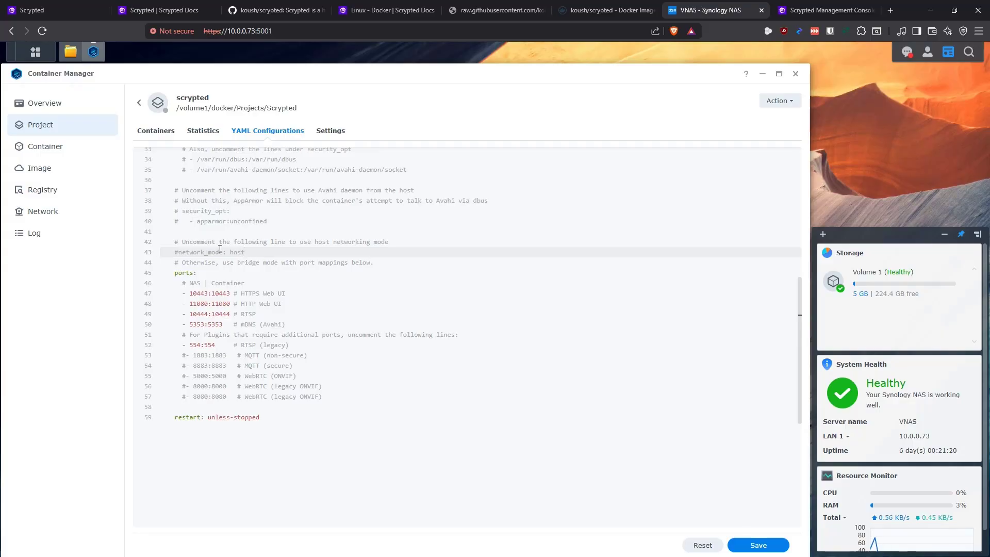
drag(253, 254, 174, 241)
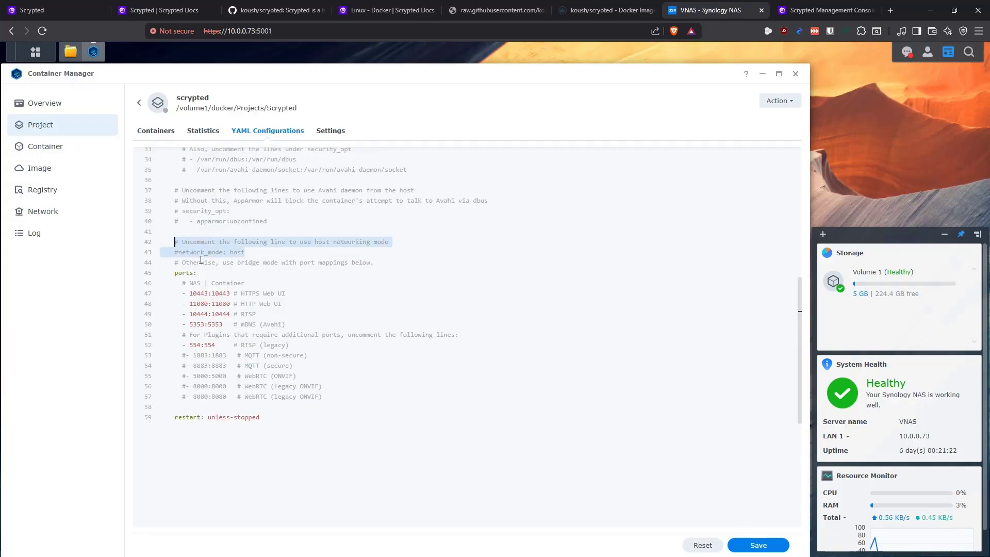
click(252, 253)
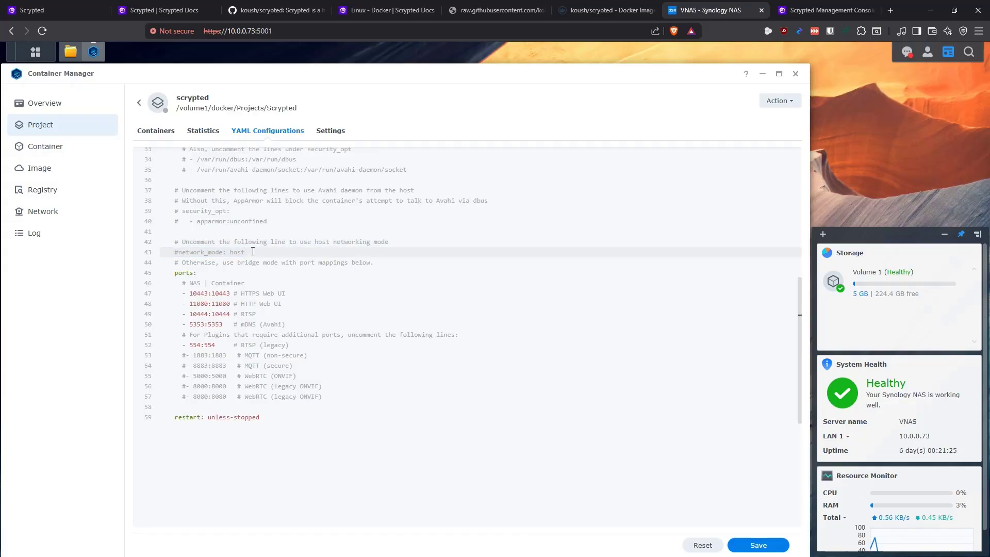
drag(252, 252, 176, 242)
click(257, 253)
drag(197, 272, 175, 272)
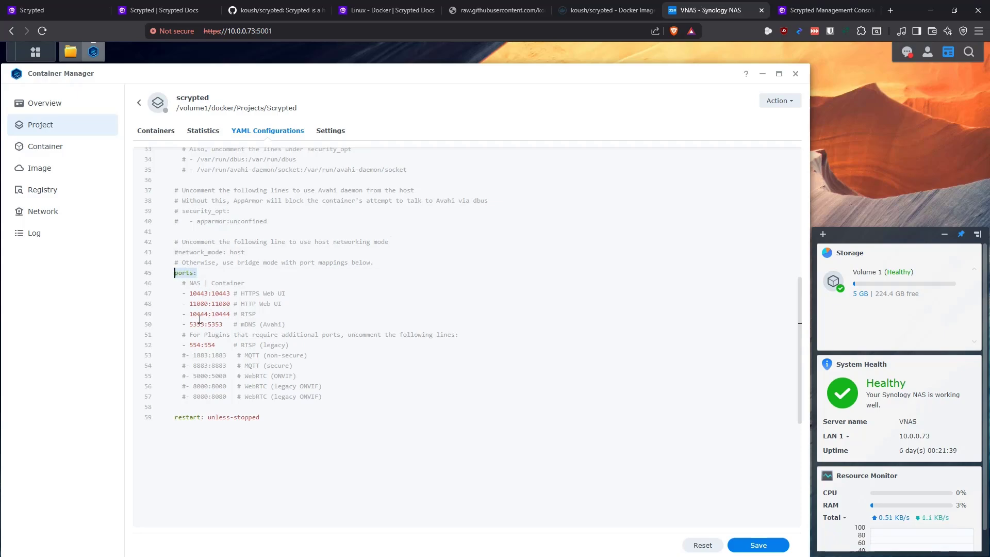
drag(285, 294, 189, 293)
click(288, 294)
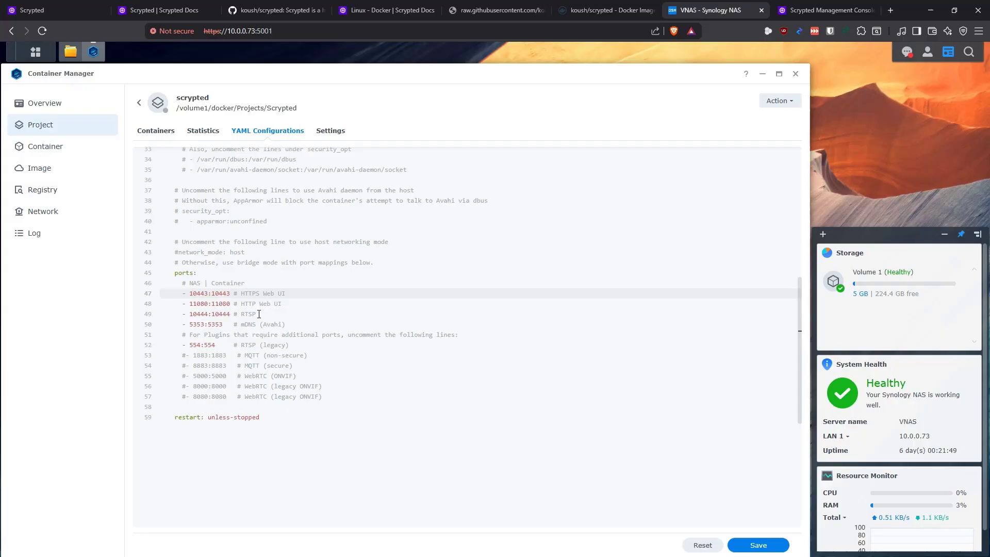
drag(256, 314, 191, 314)
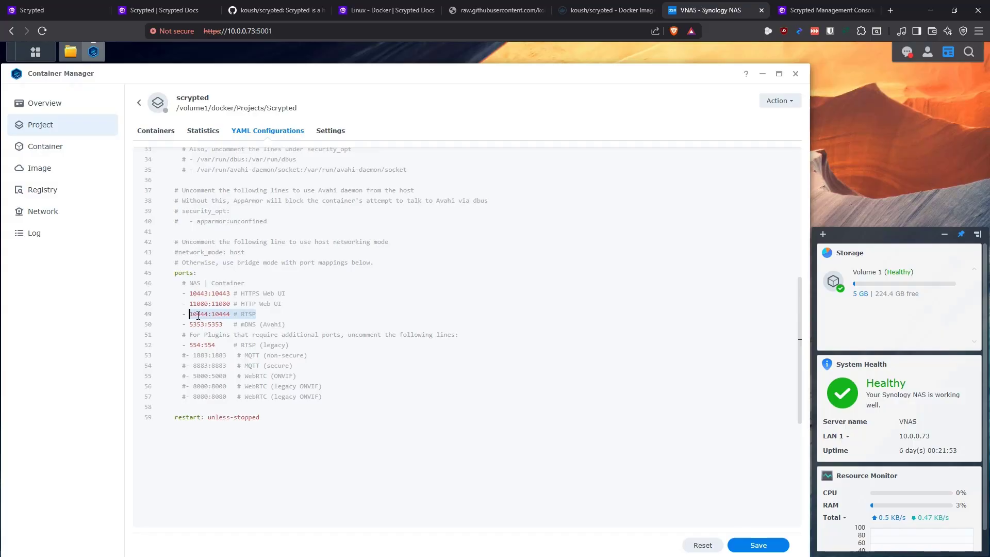
drag(284, 324, 189, 325)
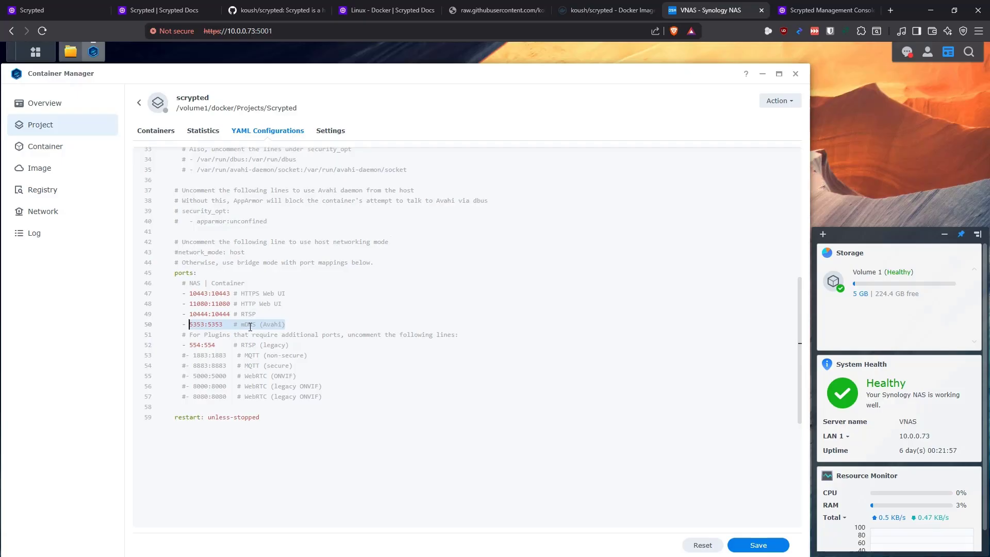
click(224, 344)
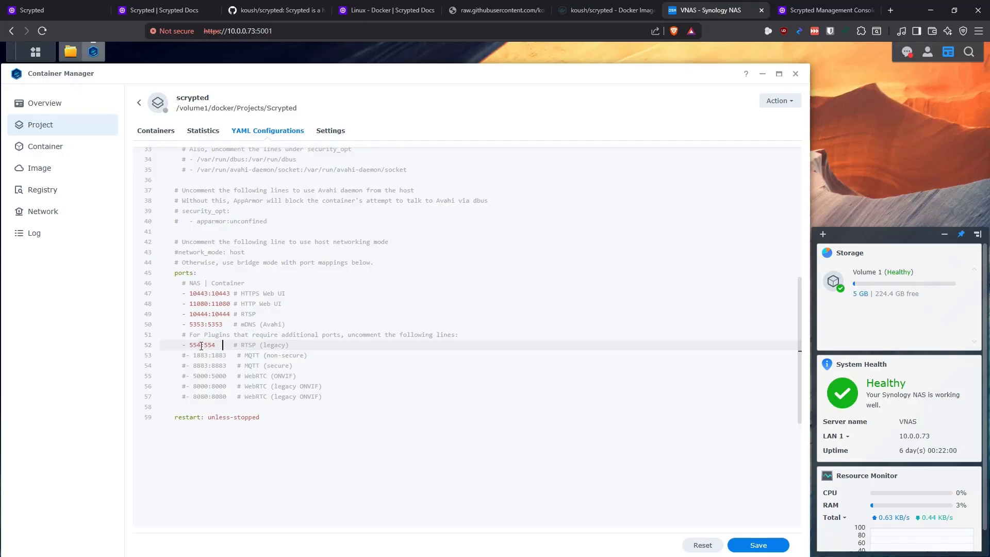
drag(323, 396, 183, 355)
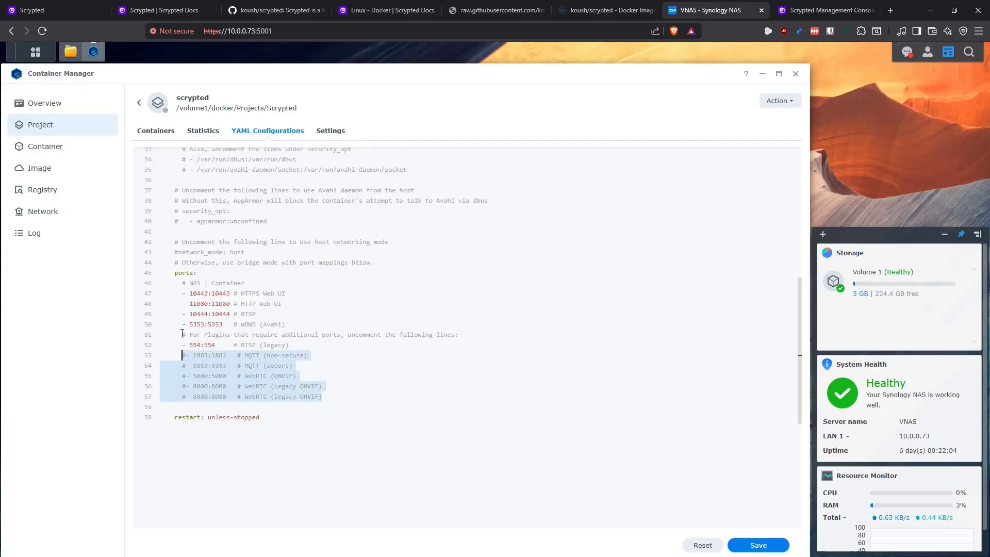
drag(182, 335, 328, 394)
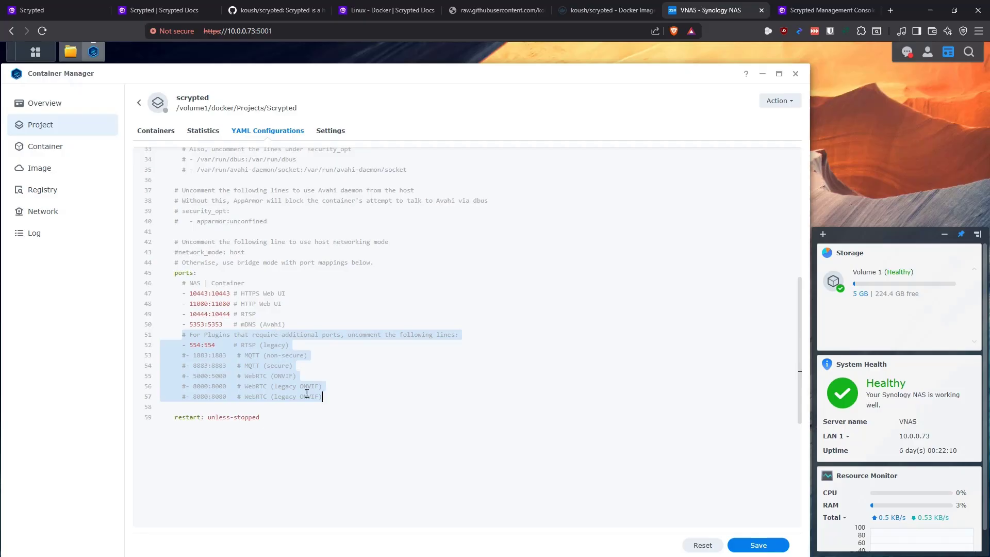
click(333, 395)
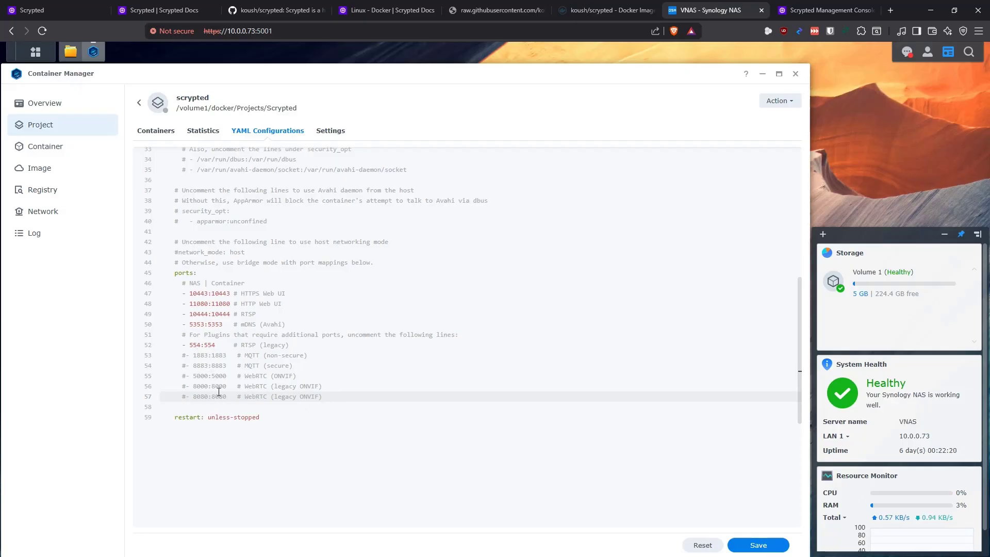
drag(285, 325, 178, 283)
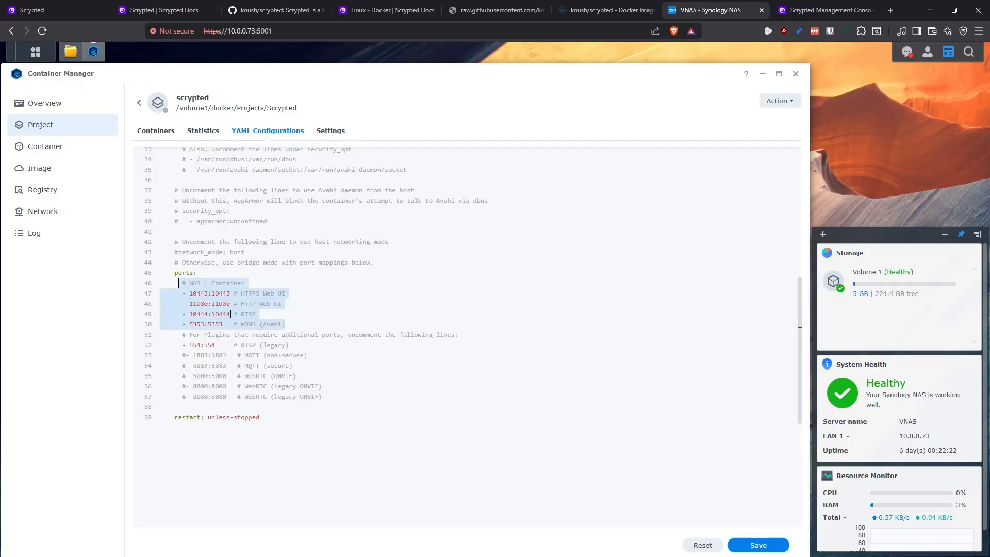
click(256, 314)
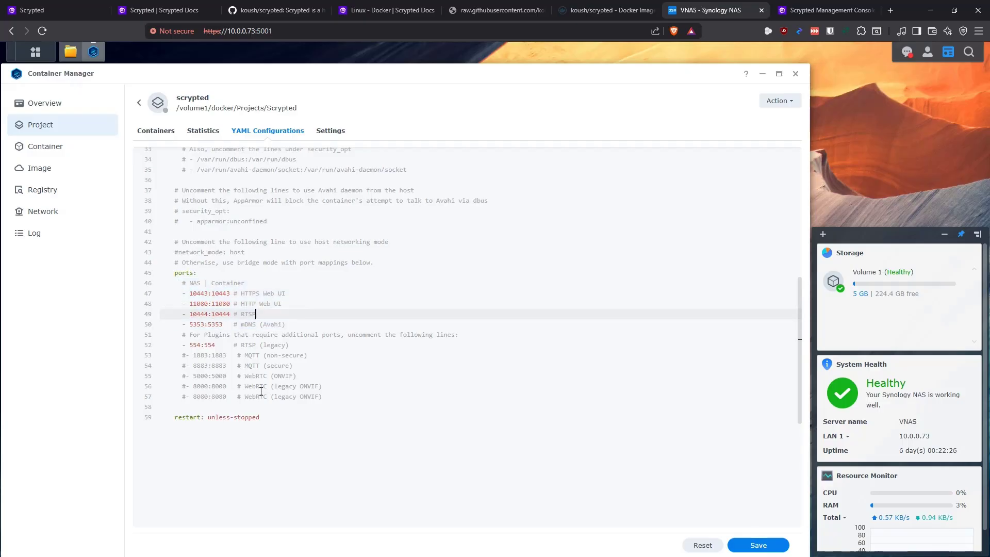
click(267, 417)
click(159, 418)
click(309, 436)
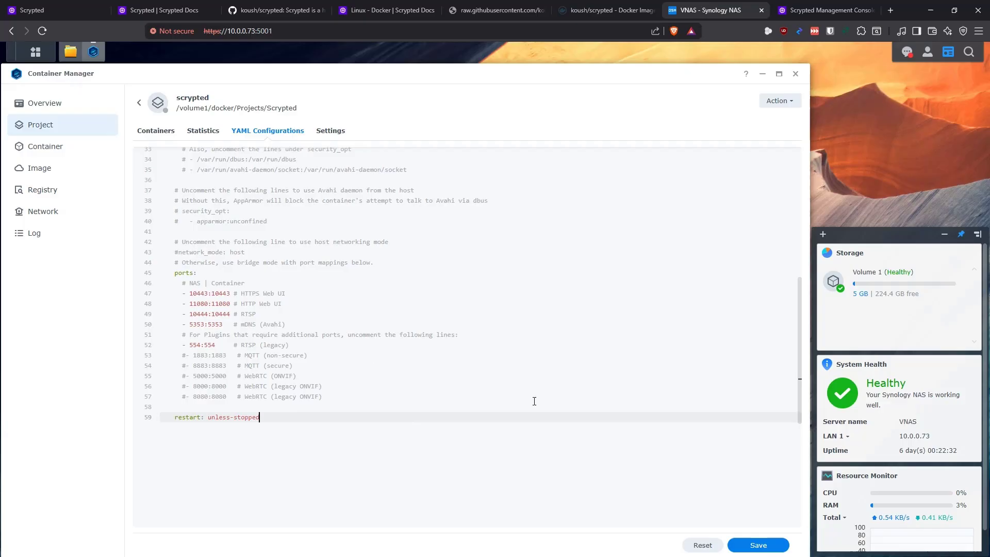
click(758, 545)
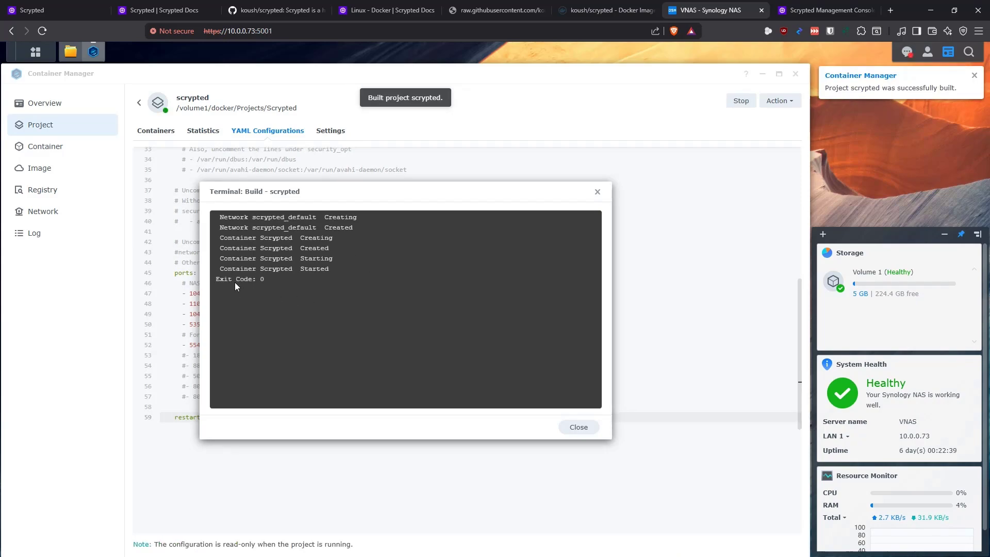
Step: Close the finished scrypted build log and clear all DSM notifications
click(572, 426)
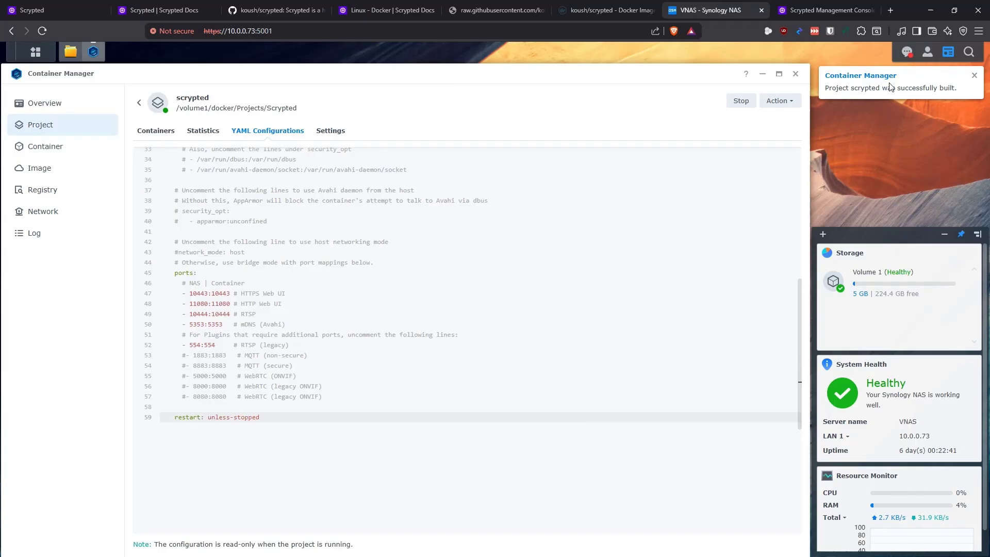
click(908, 53)
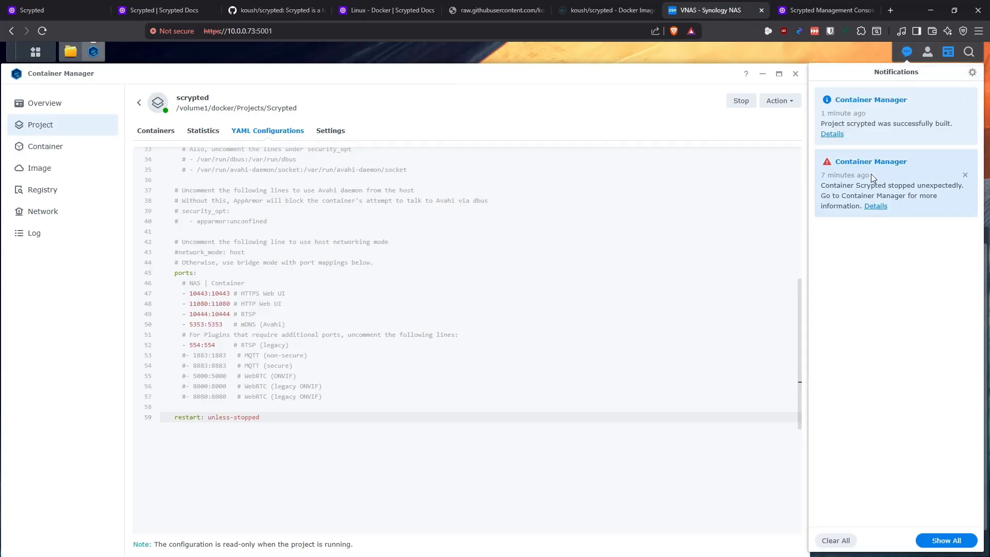
click(835, 540)
click(607, 314)
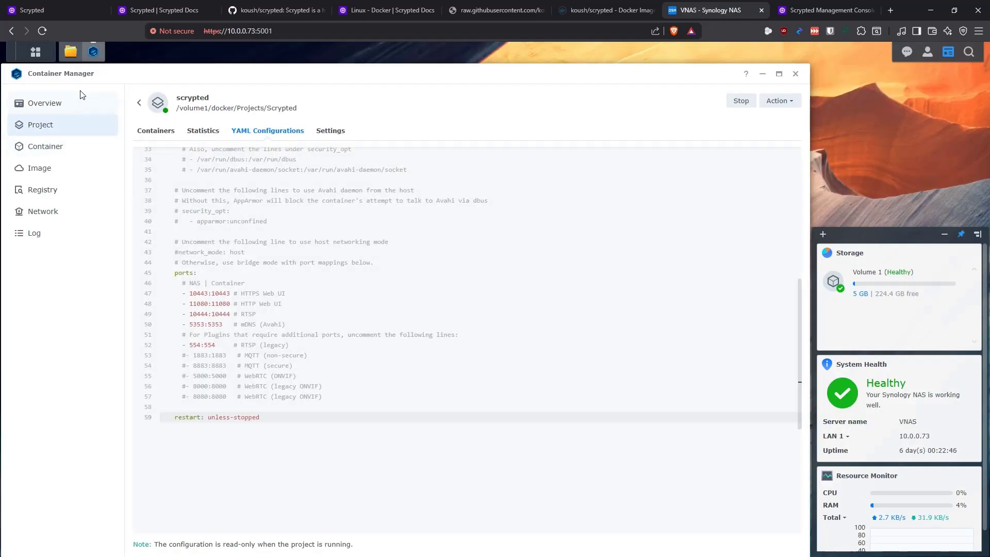
click(70, 52)
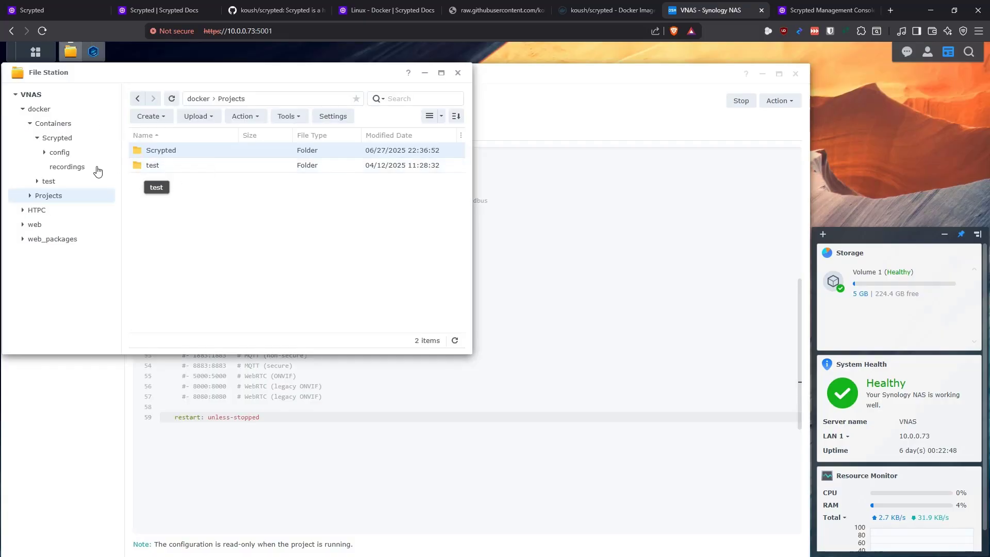
Step: Check scrypted.db in Scrypted's config folder and the empty recordings folder, then minimize File Station
click(71, 156)
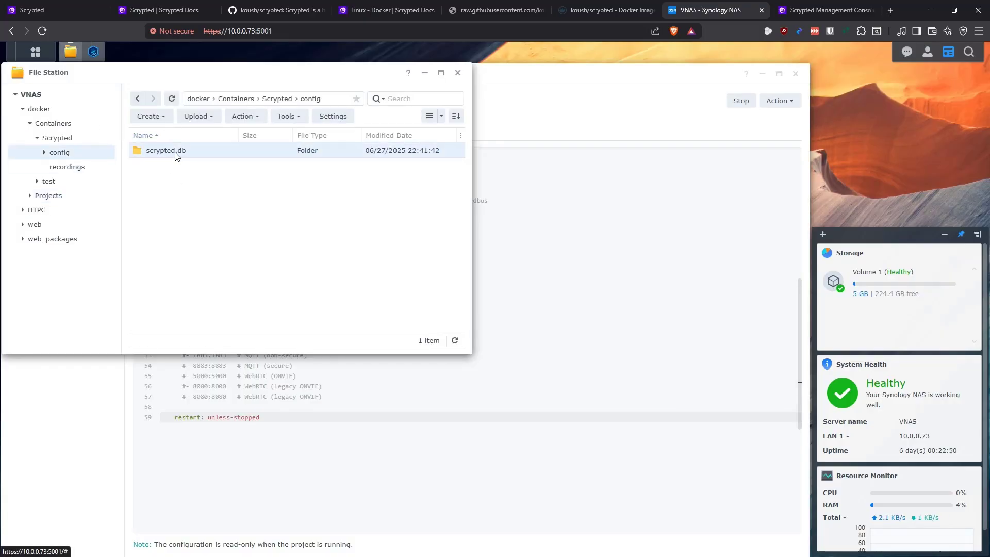
double_click(164, 151)
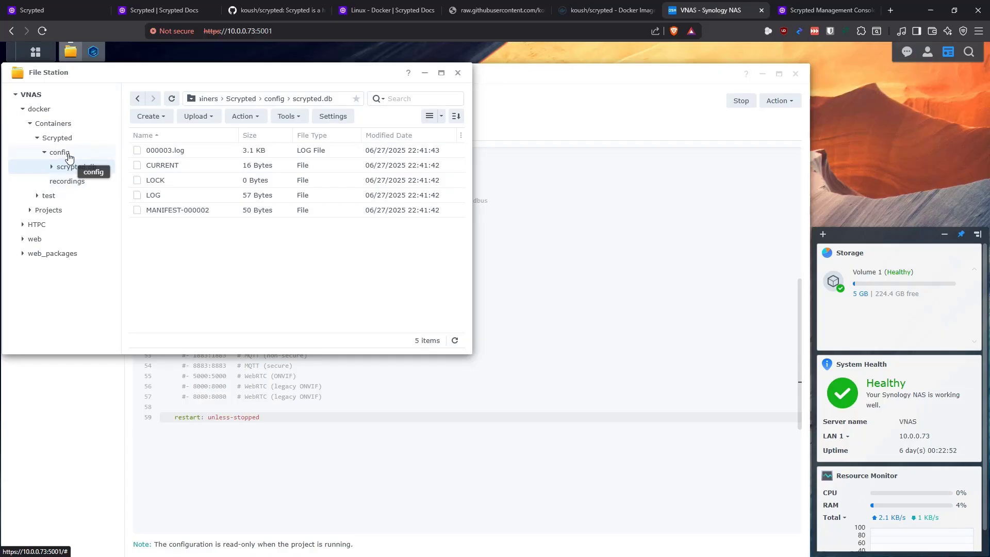
click(115, 151)
click(172, 98)
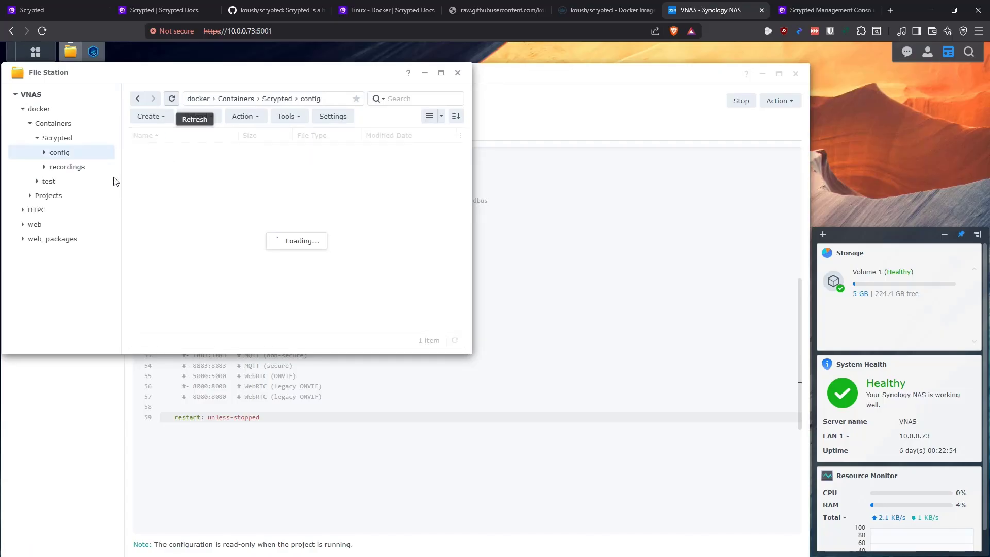
click(77, 167)
click(171, 98)
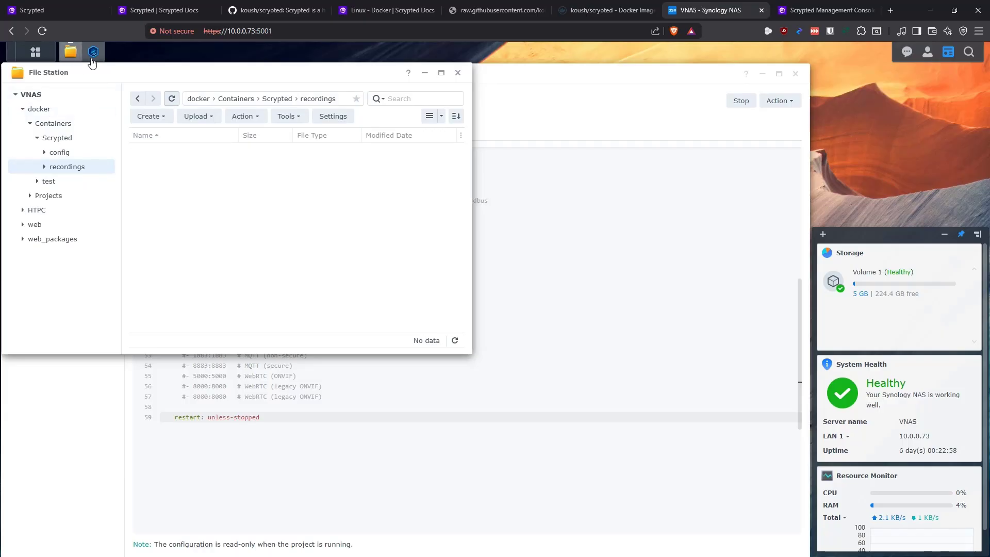
click(75, 54)
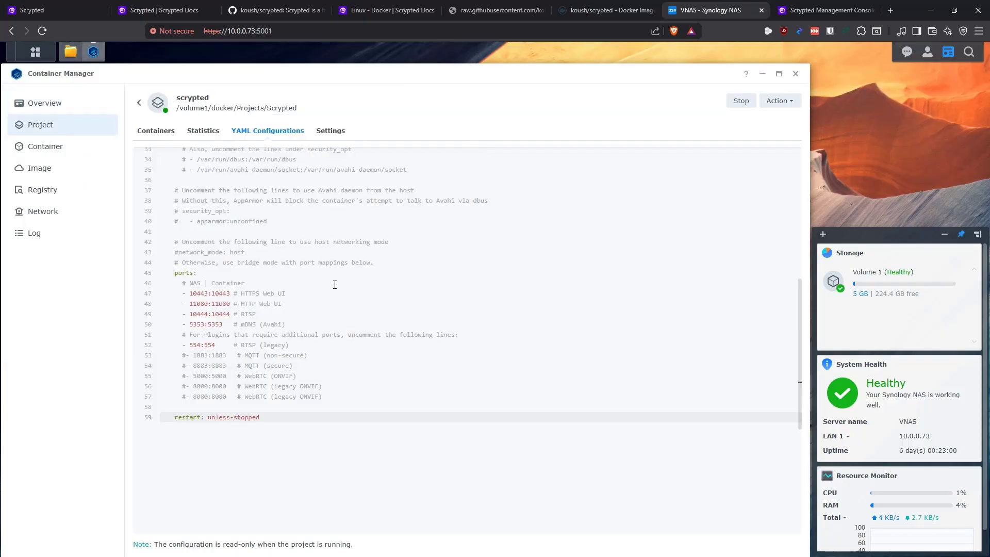
Step: Find the HTTPS web UI port 10443 on YAML line 47, then switch to the Scrypted console tab
scroll(356, 292, up, 2)
scroll(367, 300, up, 4)
scroll(367, 299, down, 7)
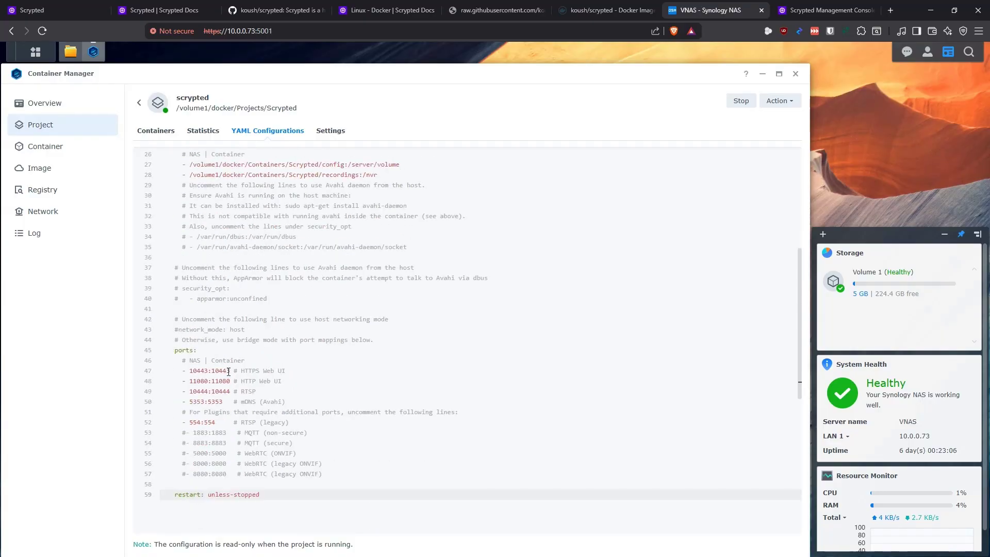
click(256, 370)
double_click(255, 370)
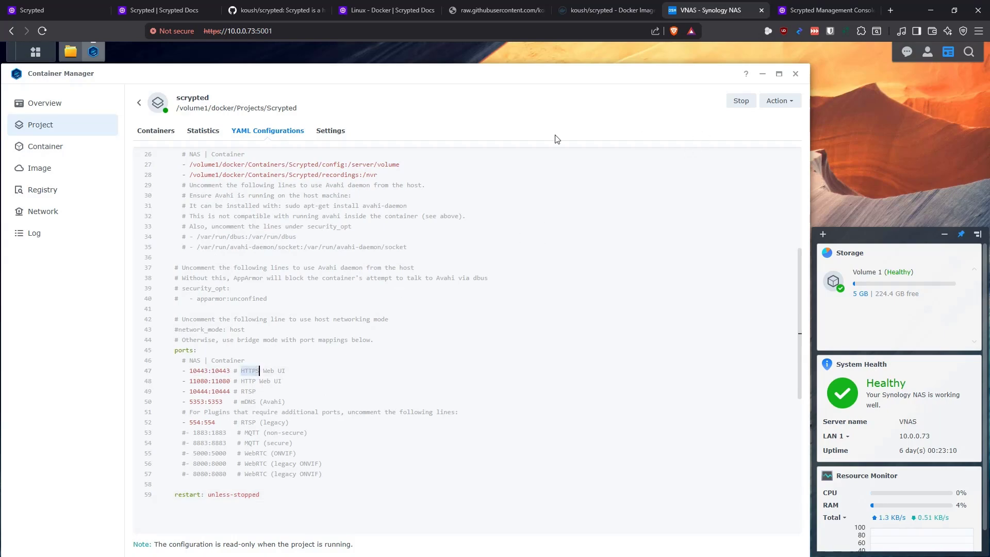
click(821, 11)
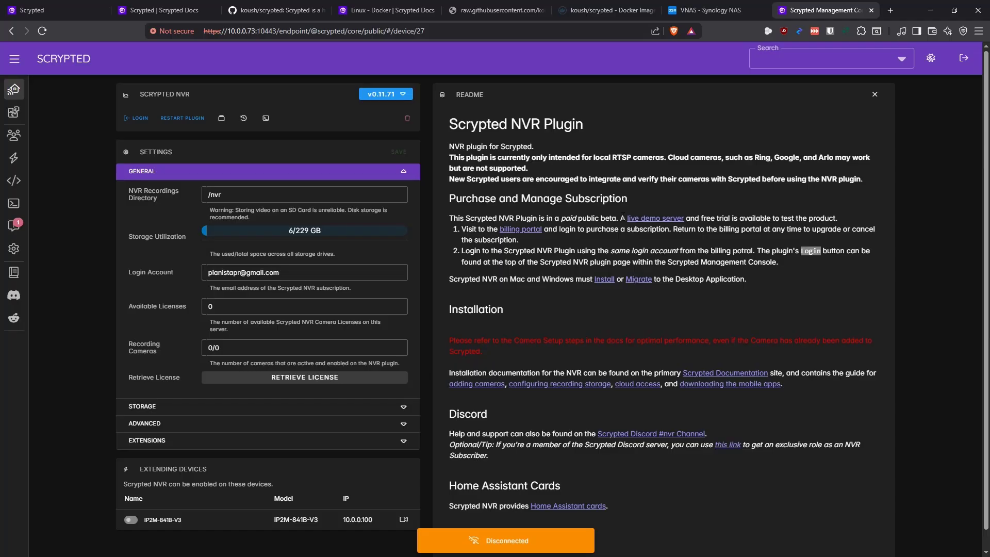
drag(583, 124, 447, 125)
click(550, 125)
drag(276, 31, 495, 66)
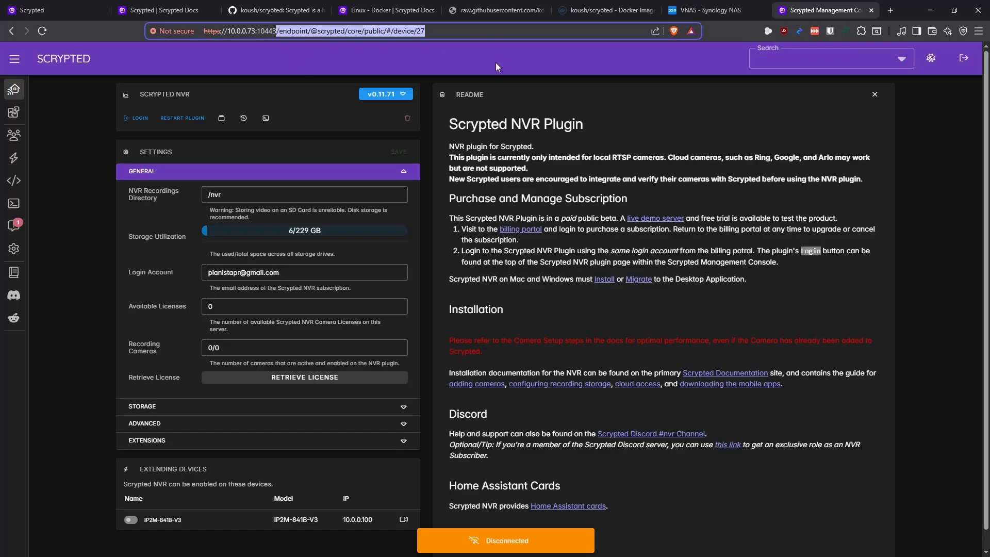
key(BackSpace)
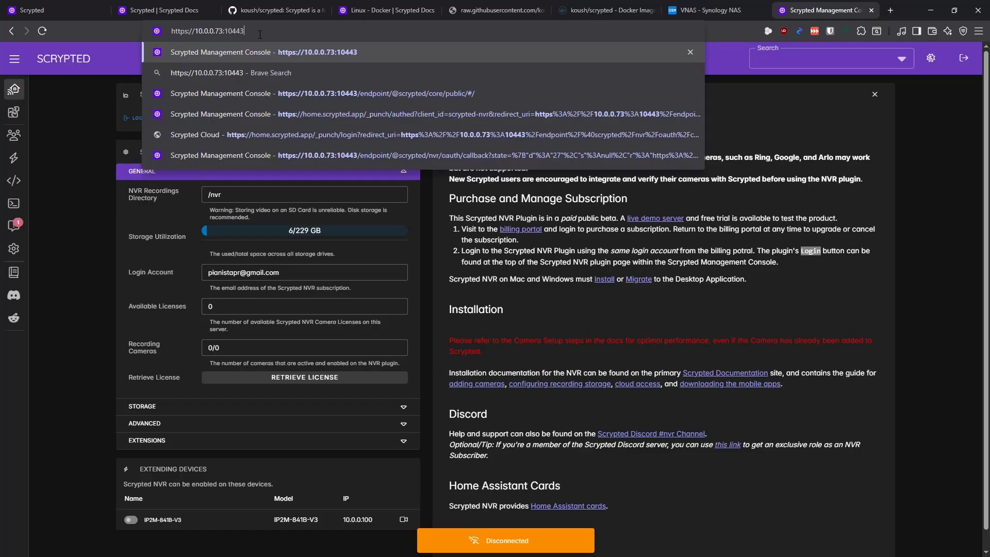
key(Return)
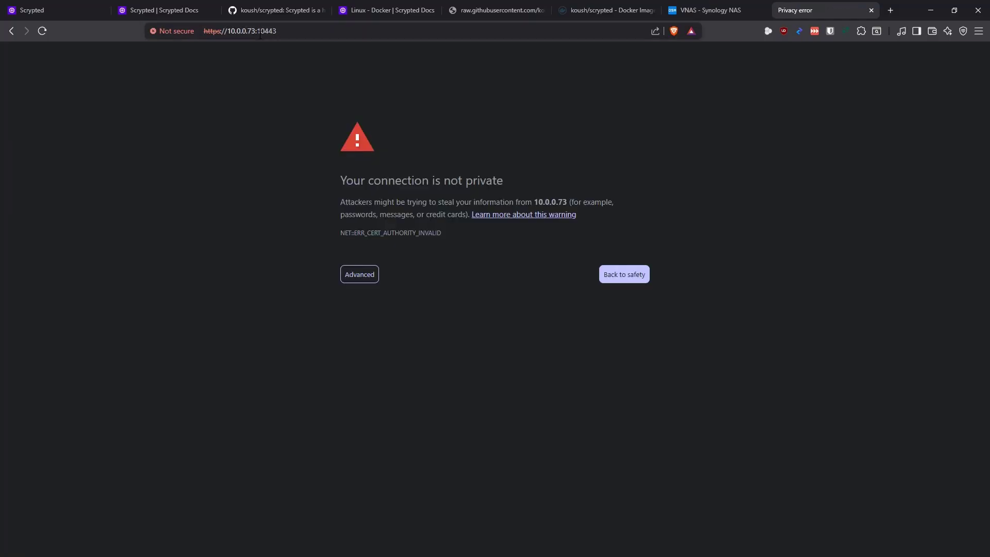
click(170, 31)
click(200, 163)
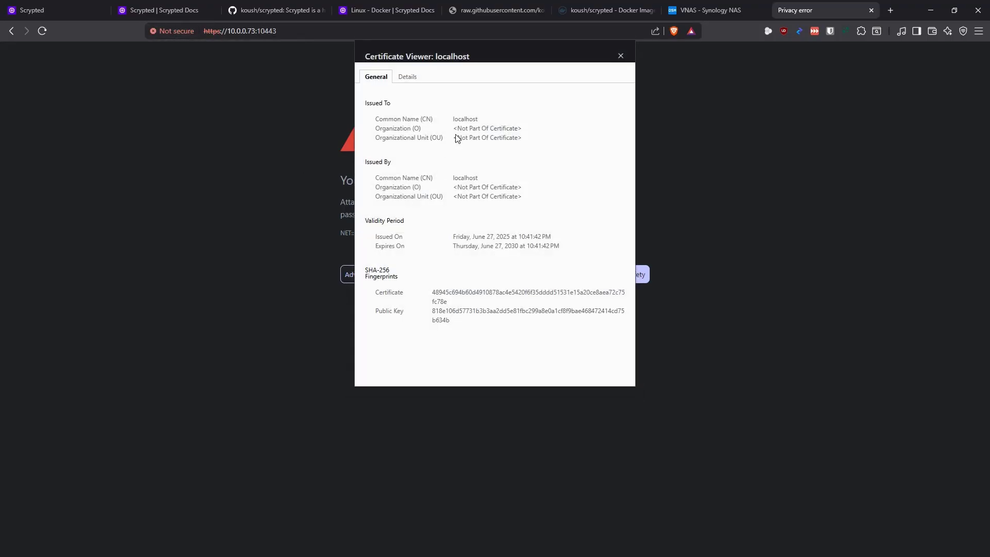
drag(478, 120, 426, 121)
click(568, 135)
click(620, 55)
click(372, 281)
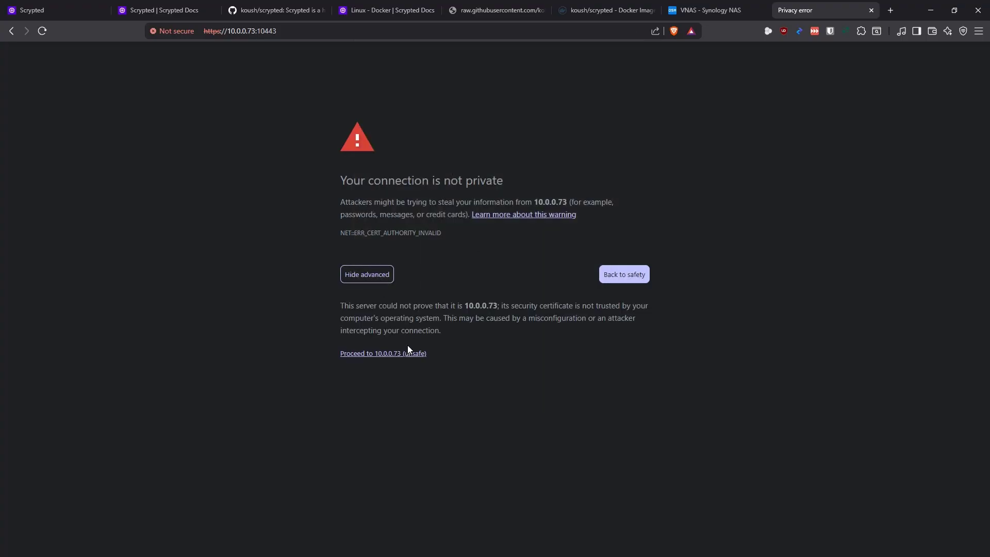
click(408, 355)
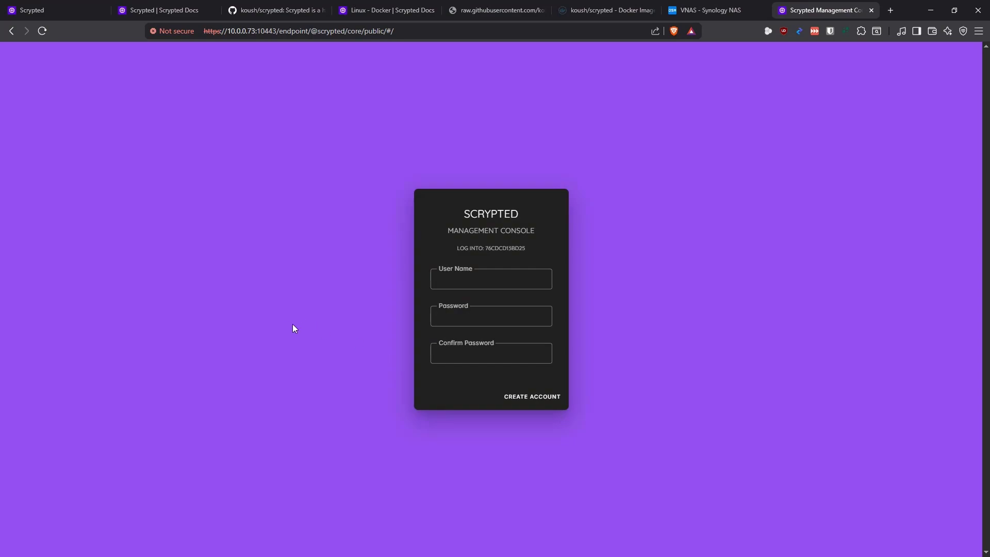
Step: Create the Scrypted account with the saved 'admin' user name and the password entered twice
click(492, 280)
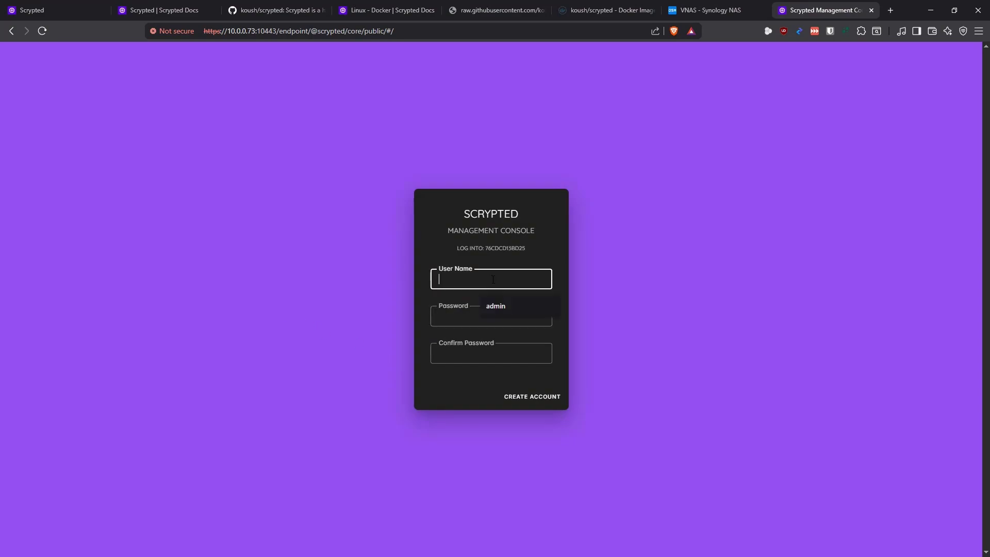
click(500, 306)
click(481, 320)
text(•••••)
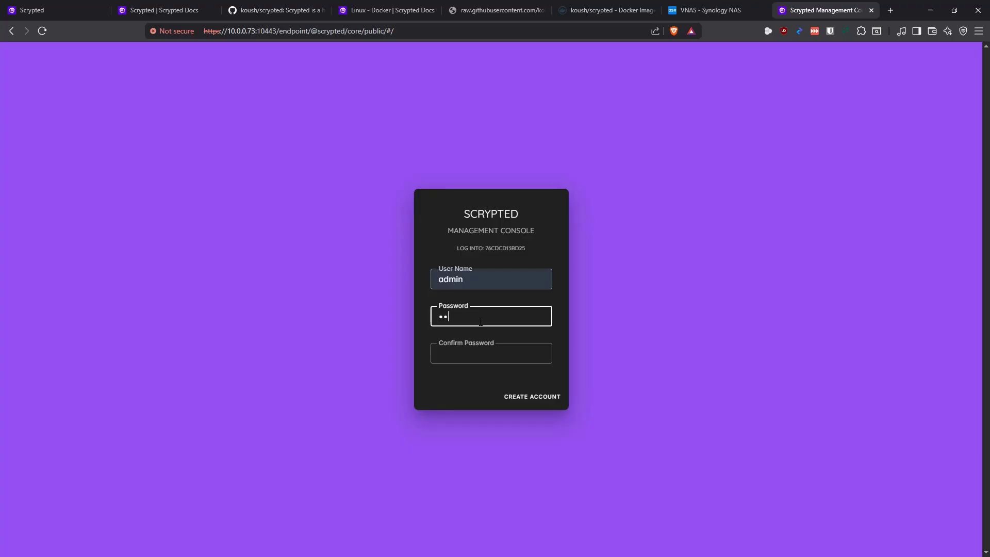
key(Tab)
text(•••••)
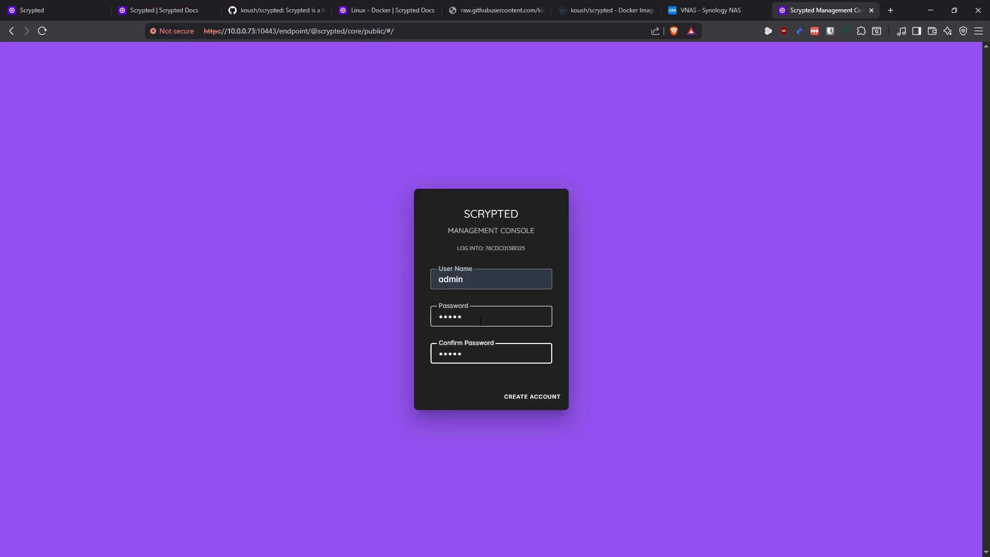
click(531, 397)
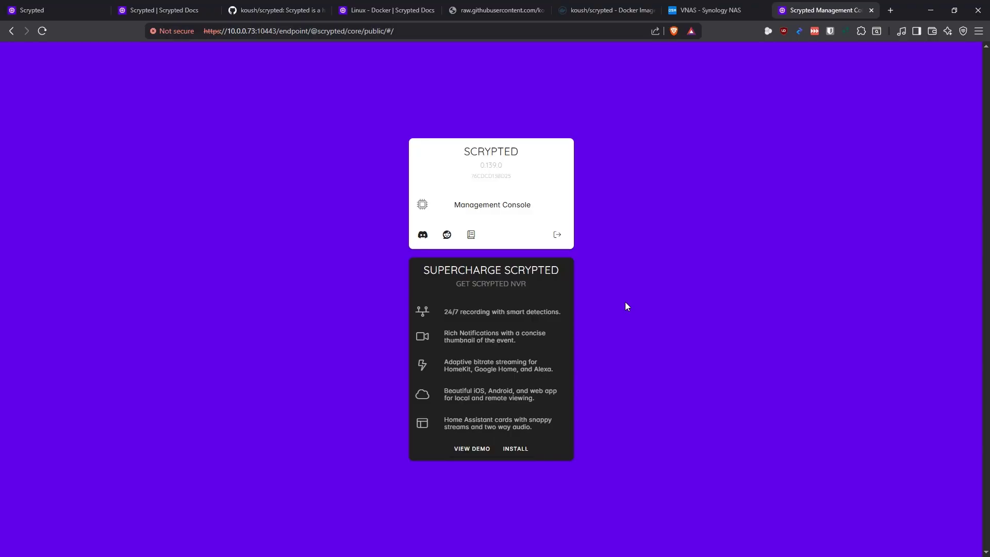
drag(534, 284, 399, 261)
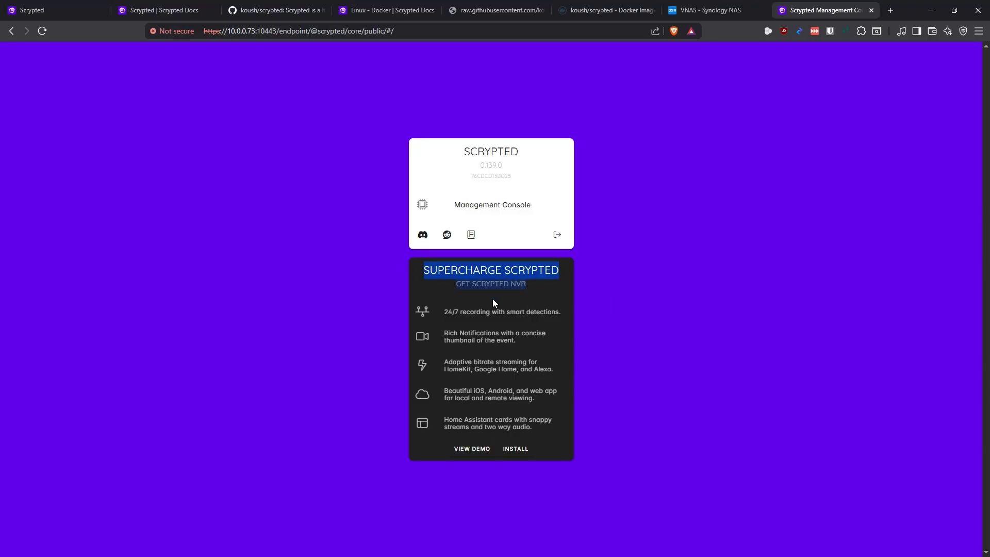
click(509, 281)
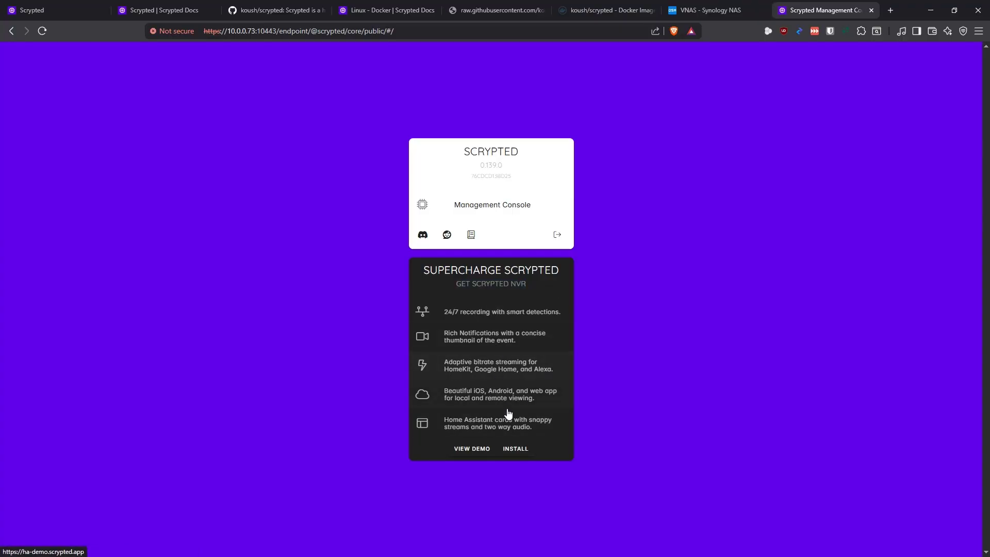
click(516, 449)
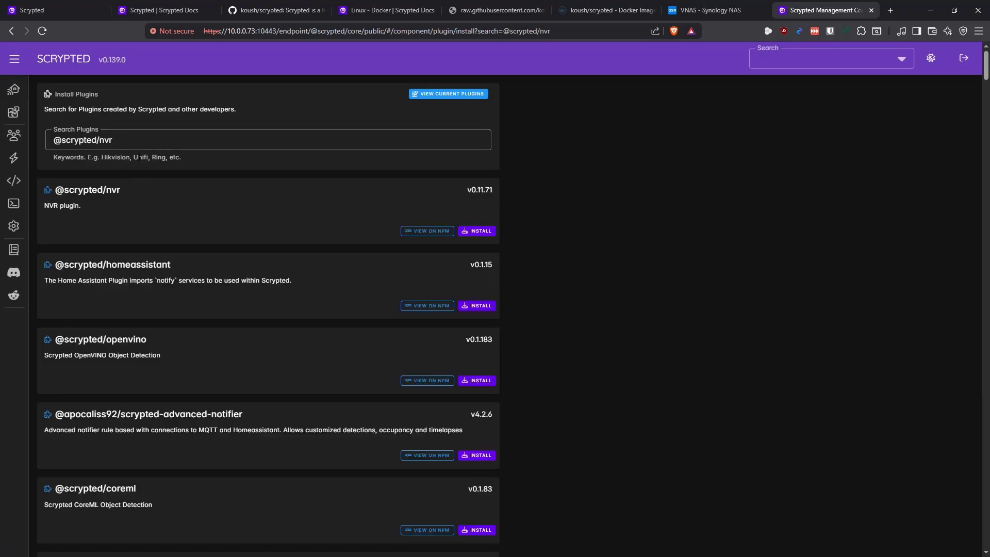
click(477, 232)
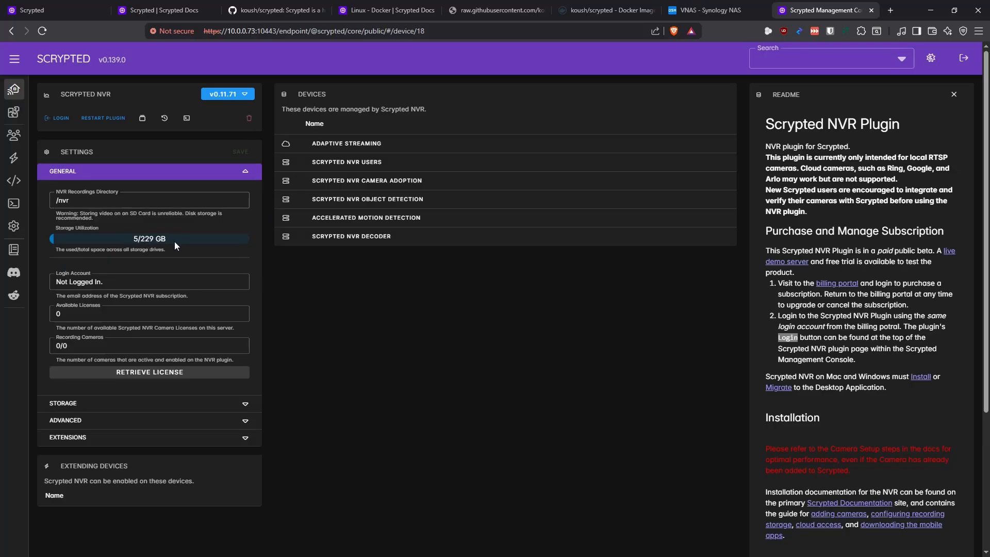
Step: Review the NVR licenses, recording cameras and README, then show the installed Plugins list
double_click(98, 314)
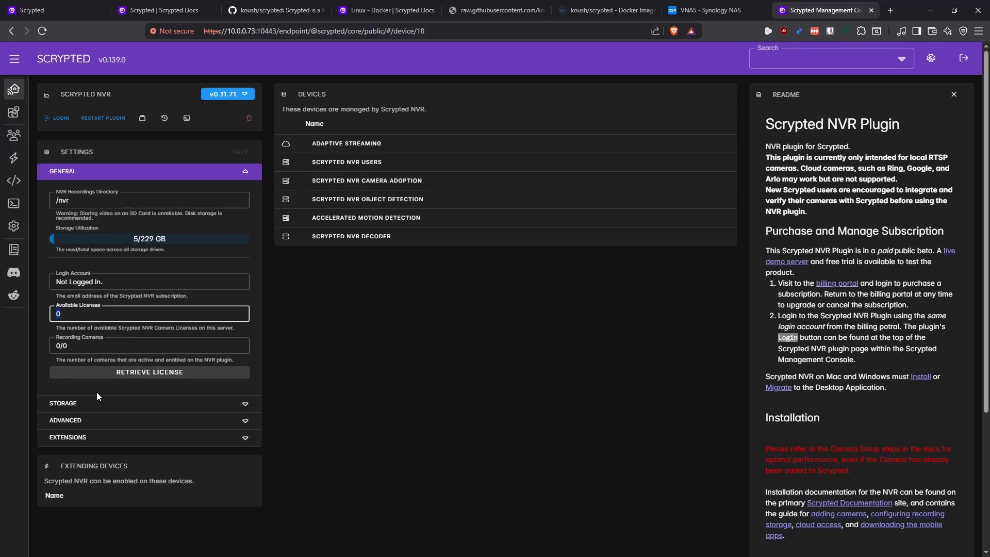
key(Tab)
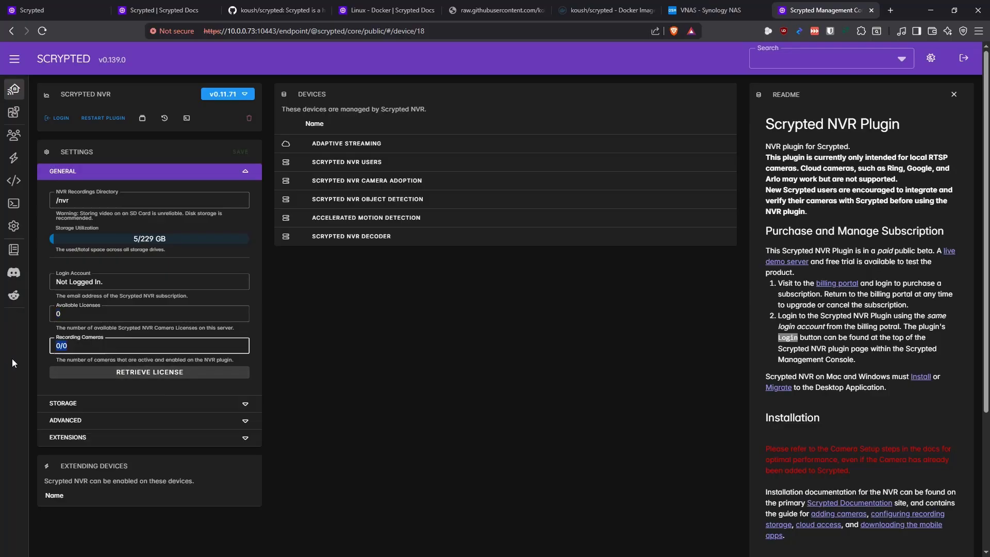
click(324, 335)
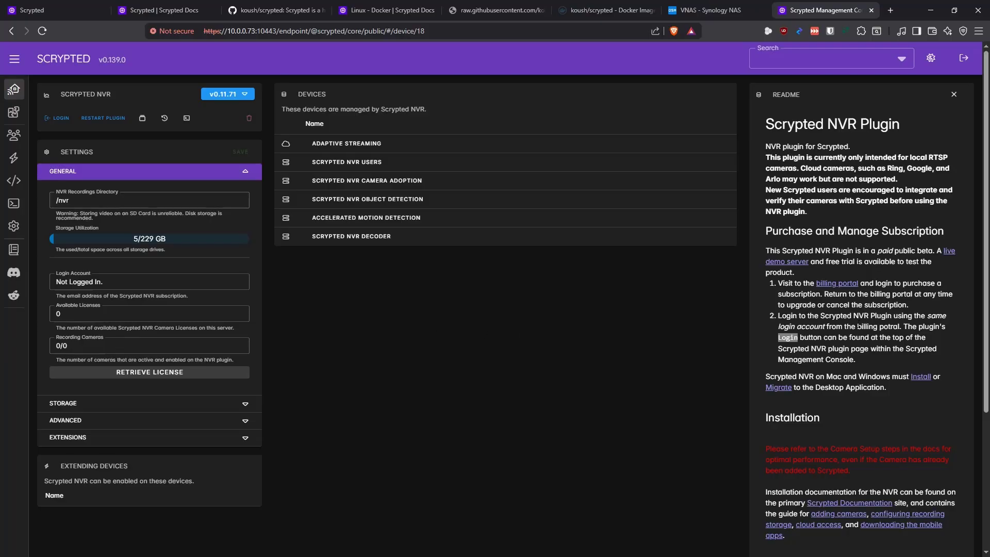
drag(766, 251, 941, 265)
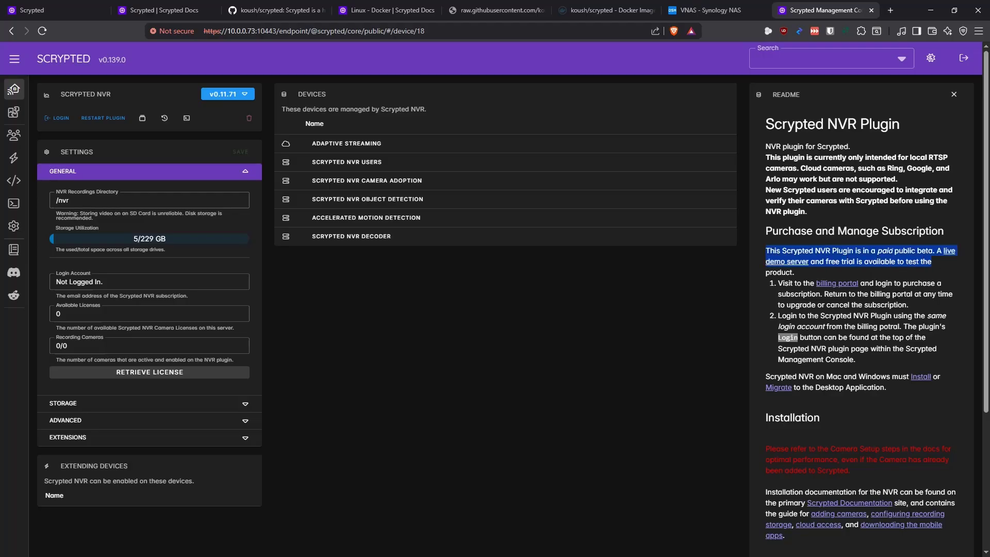
click(902, 265)
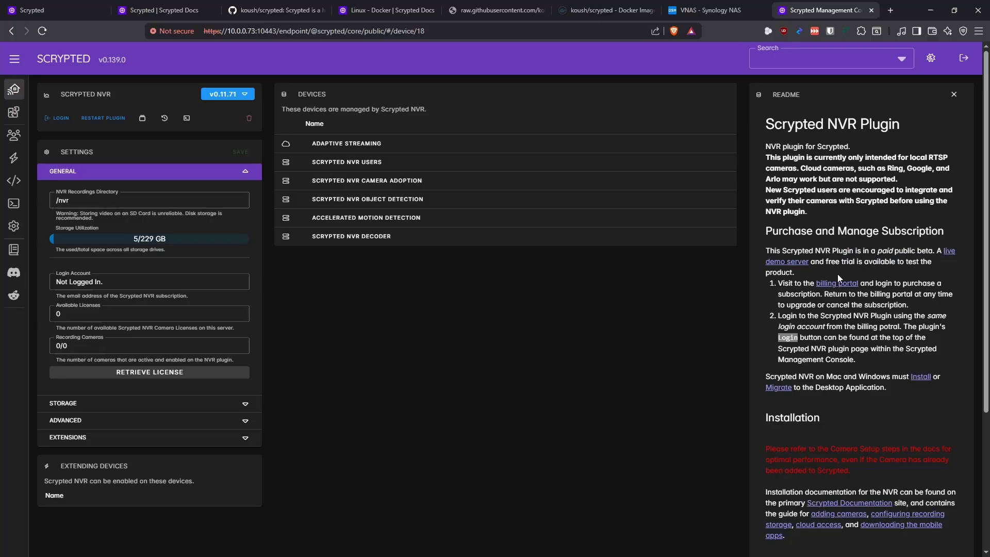
drag(892, 387, 765, 124)
click(852, 239)
click(13, 112)
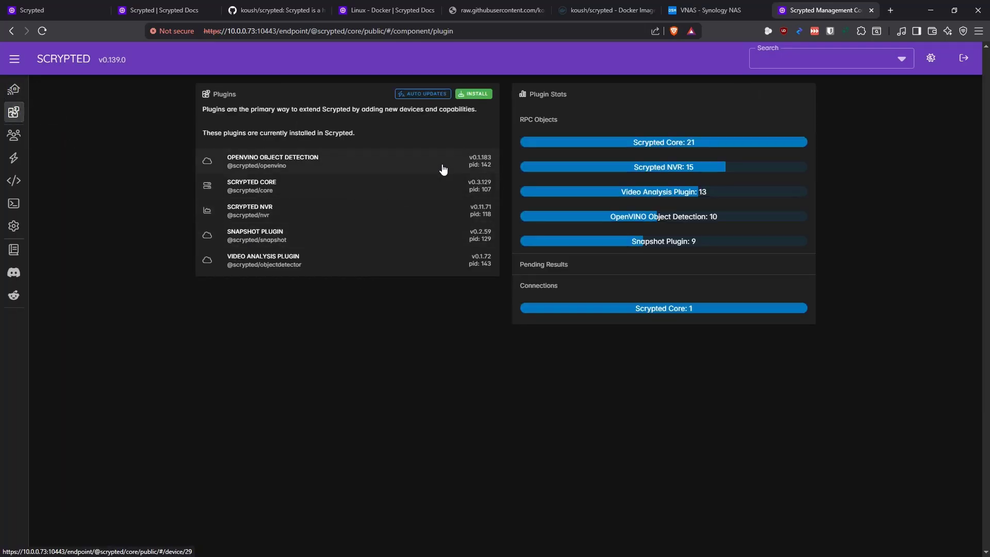
click(16, 90)
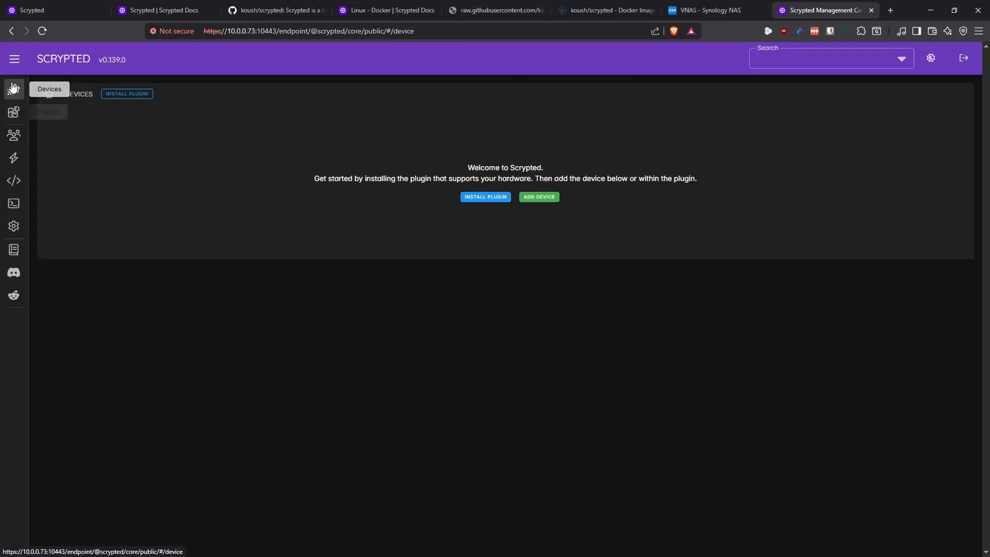
click(485, 198)
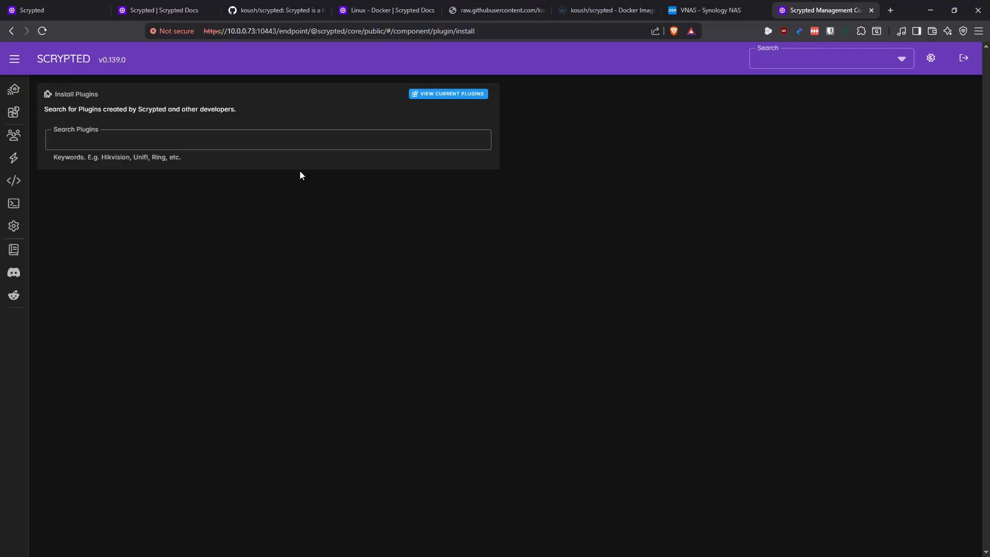
click(274, 140)
text(amcrest)
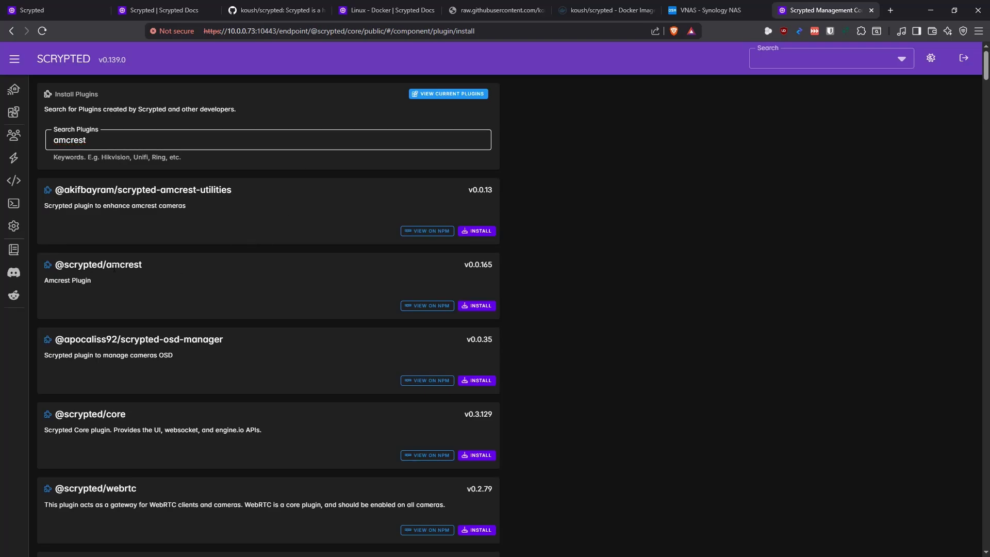
triple_click(51, 265)
triple_click(85, 281)
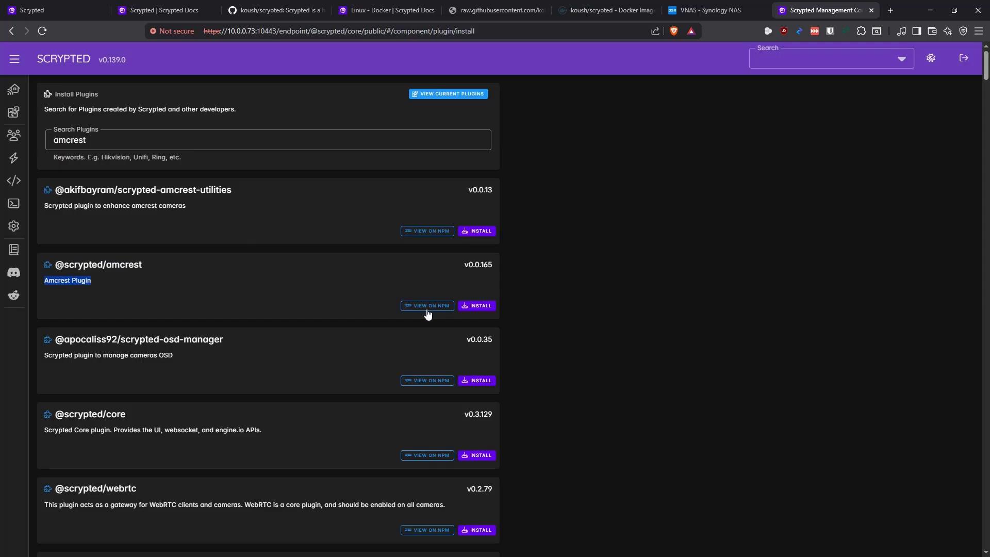
click(475, 306)
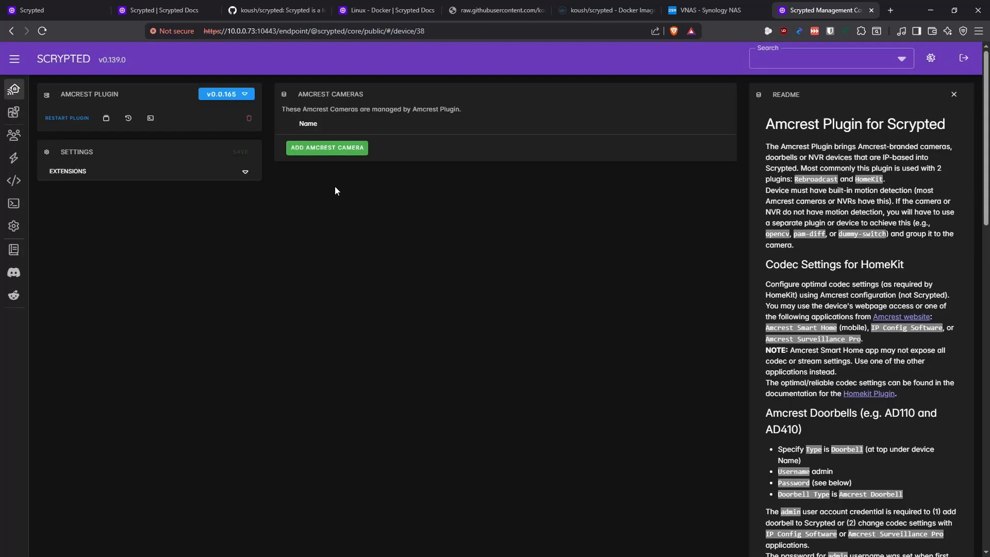
Step: Add the Amcrest camera IP2M-841B-V3 using its username, password and IP address, bringing up the CAM-01 live stream
click(325, 149)
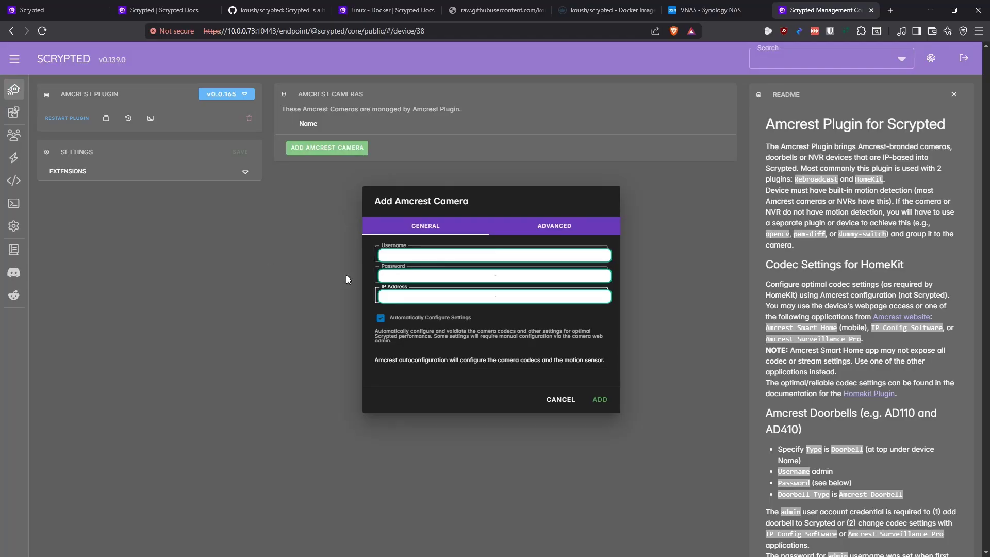
key(shift+Tab)
key(shift+Tab)
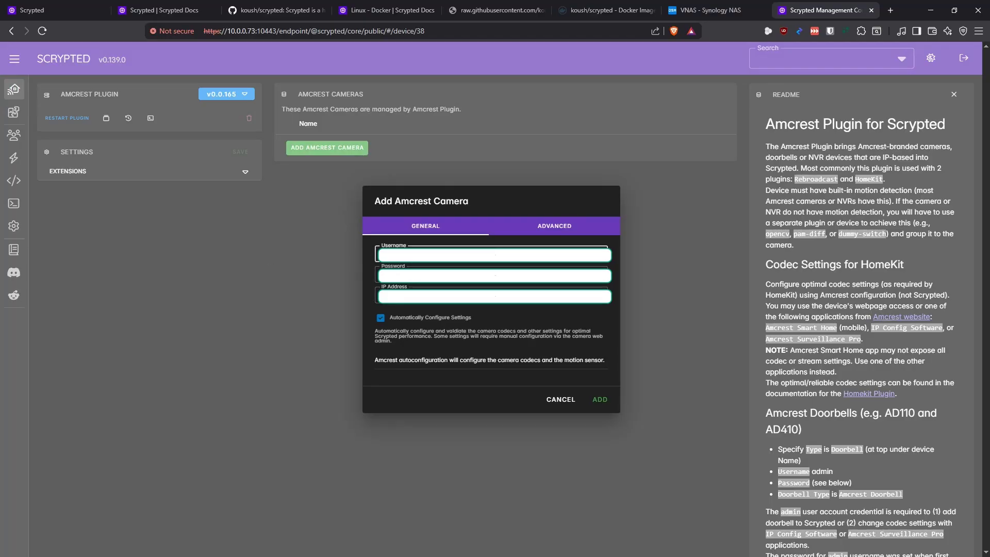
click(494, 275)
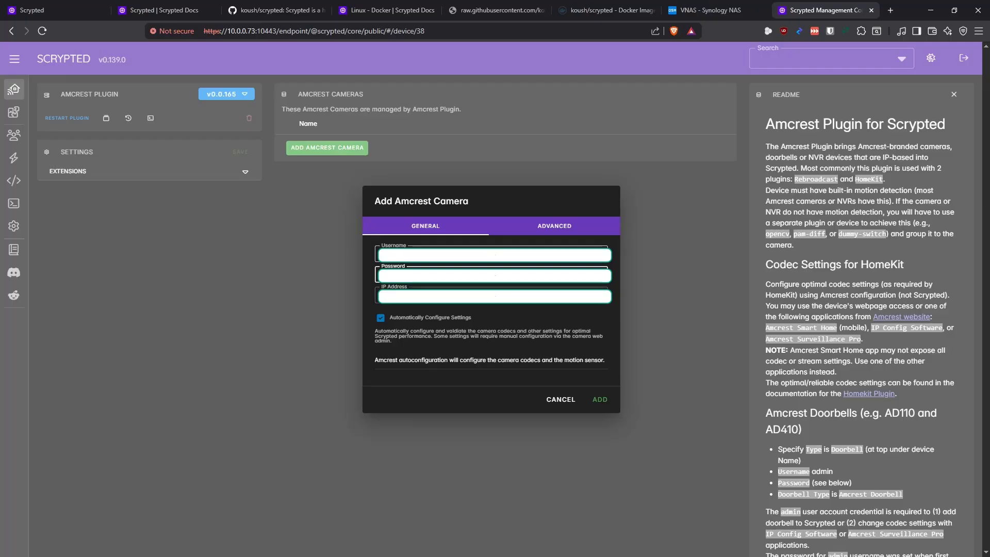
click(494, 296)
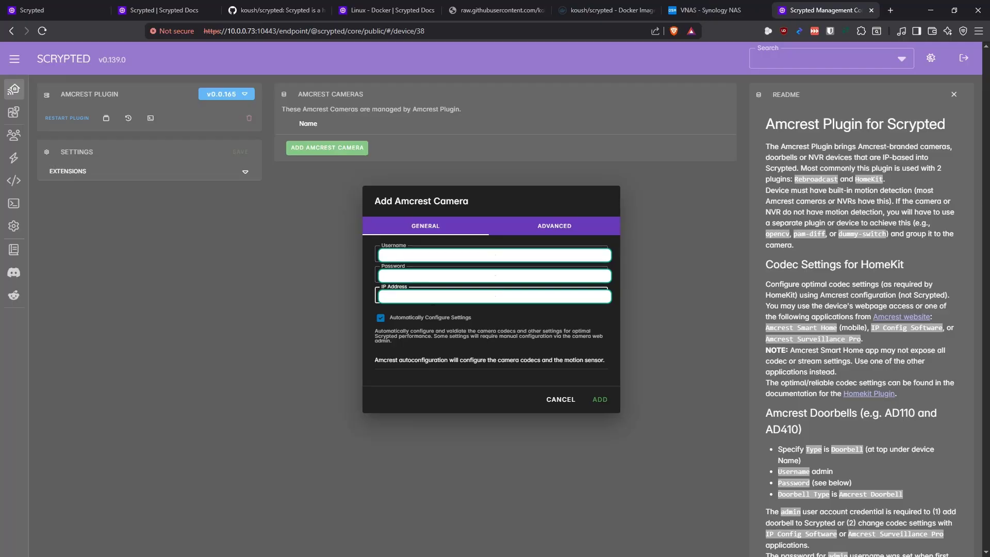
click(600, 400)
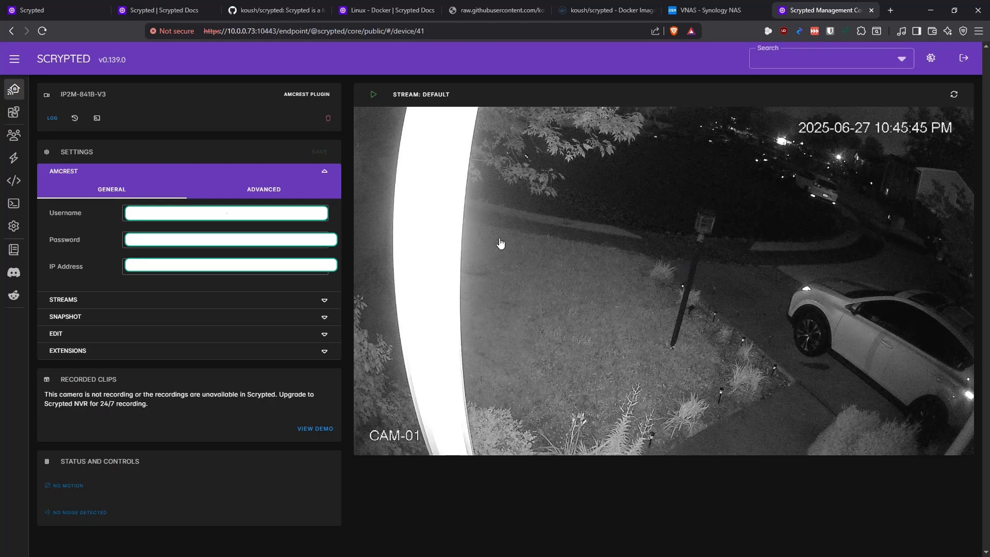
Step: Switch from Devices to Plugins and back to Devices, showing IP2M-841B-V3 under the Amcrest Plugin
click(14, 90)
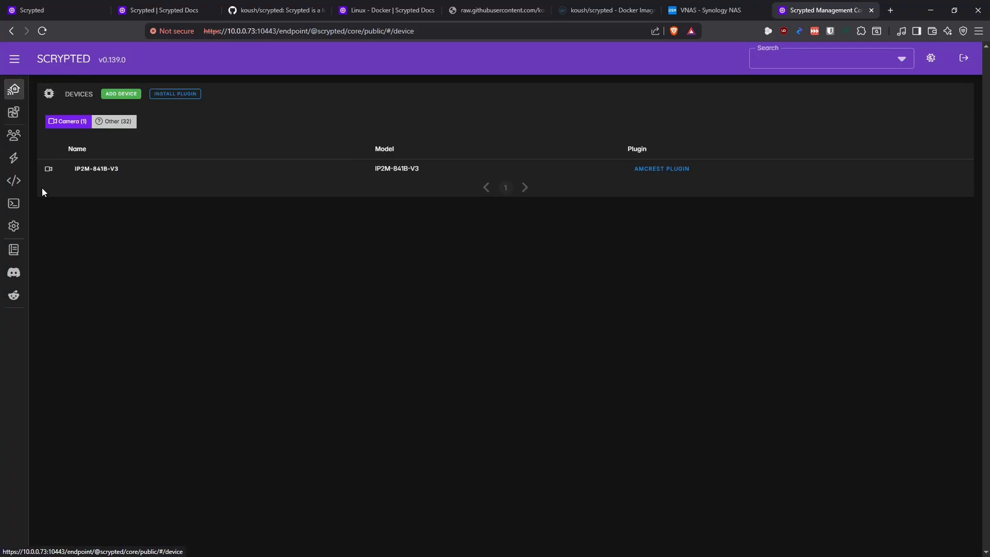
click(14, 113)
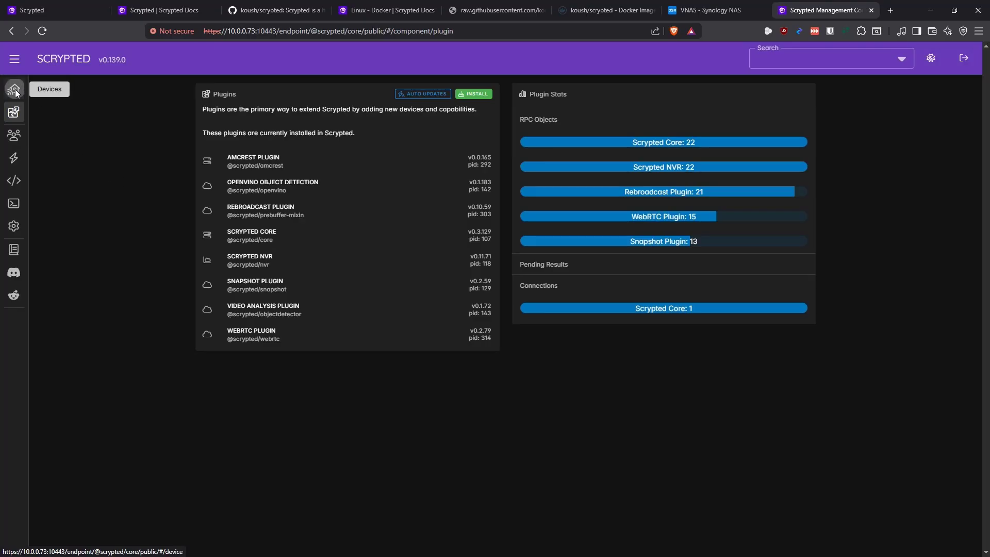
click(14, 89)
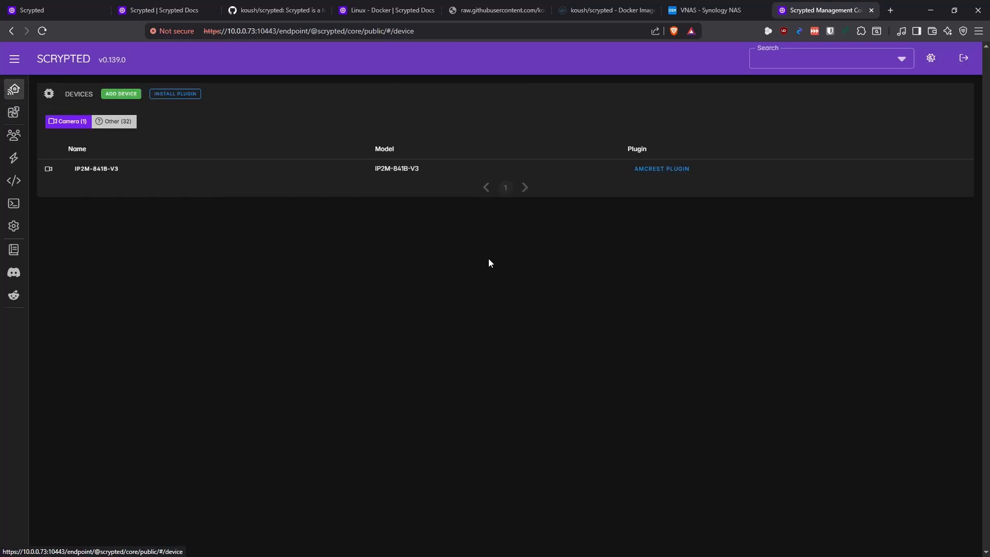